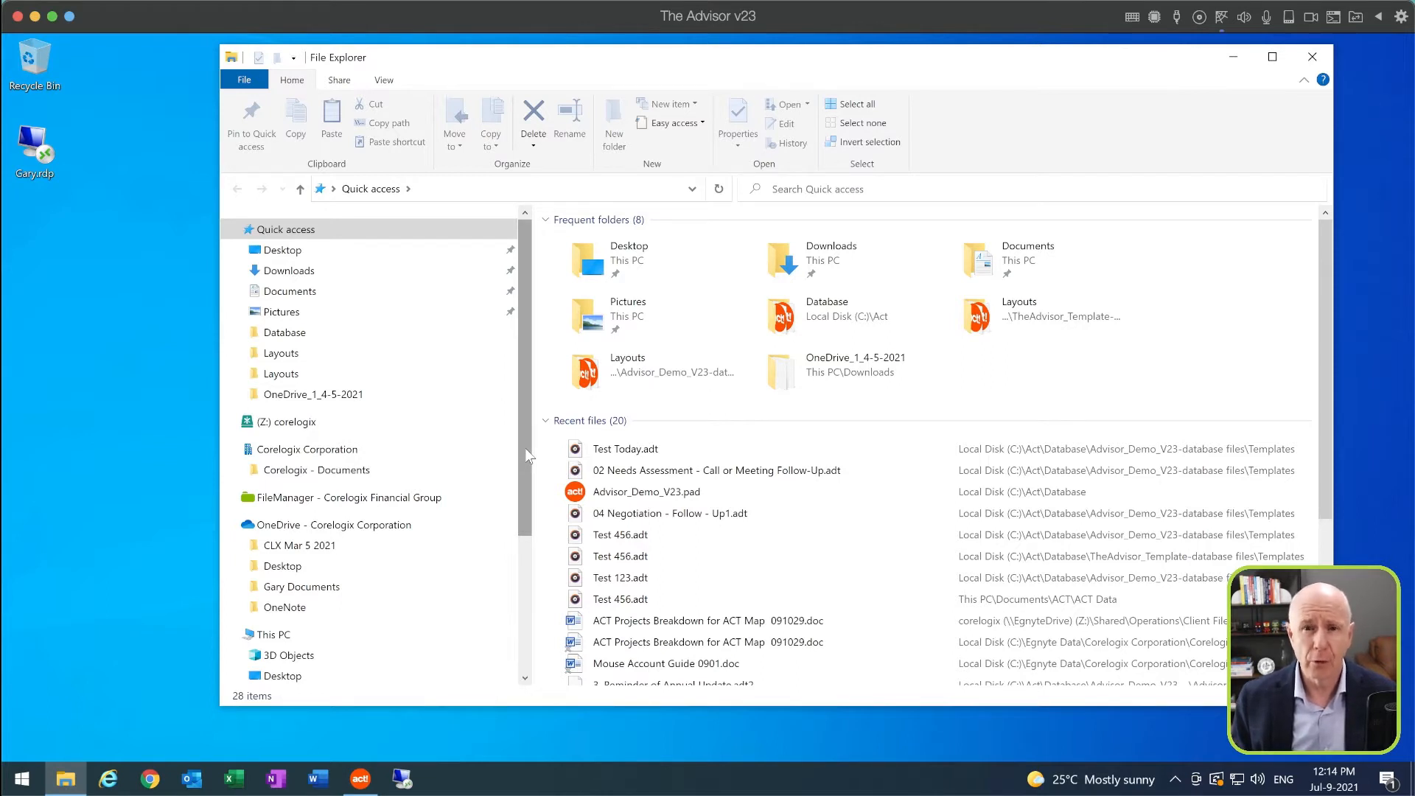
Browse to the Advisor_Demo_V23-database files folder inside Act\Database on the local C: drive
left_click_drag(519, 439, 517, 626)
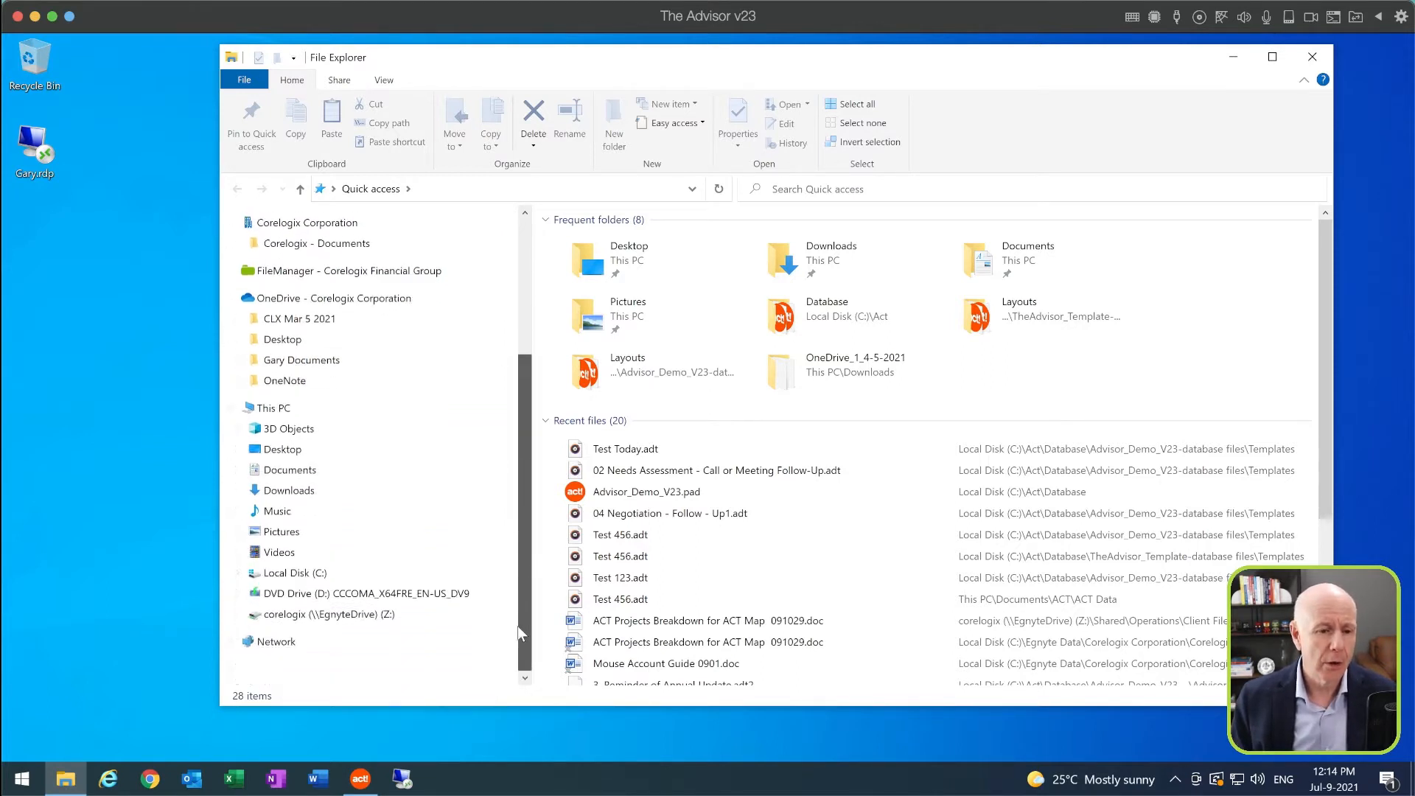
left_click(365, 575)
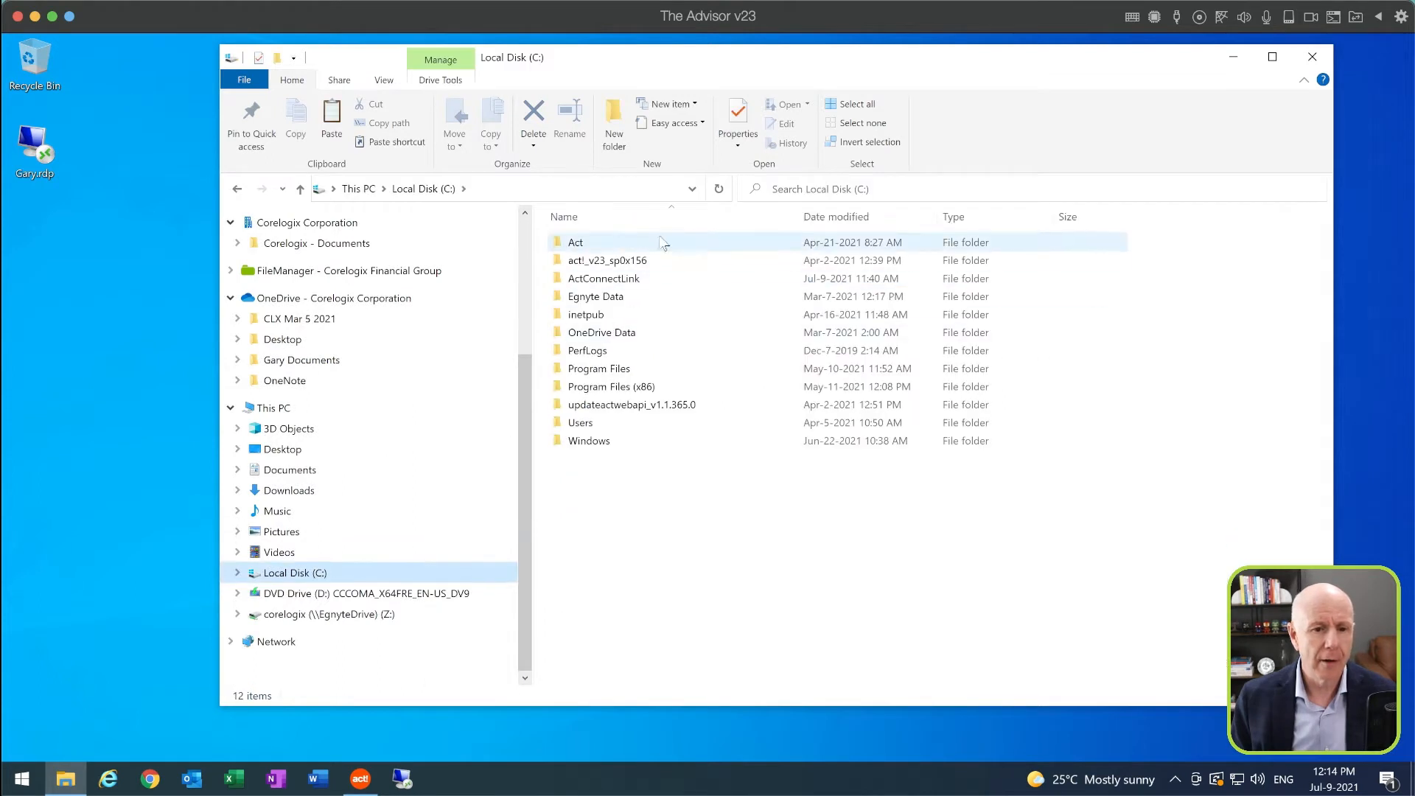
double_click(593, 242)
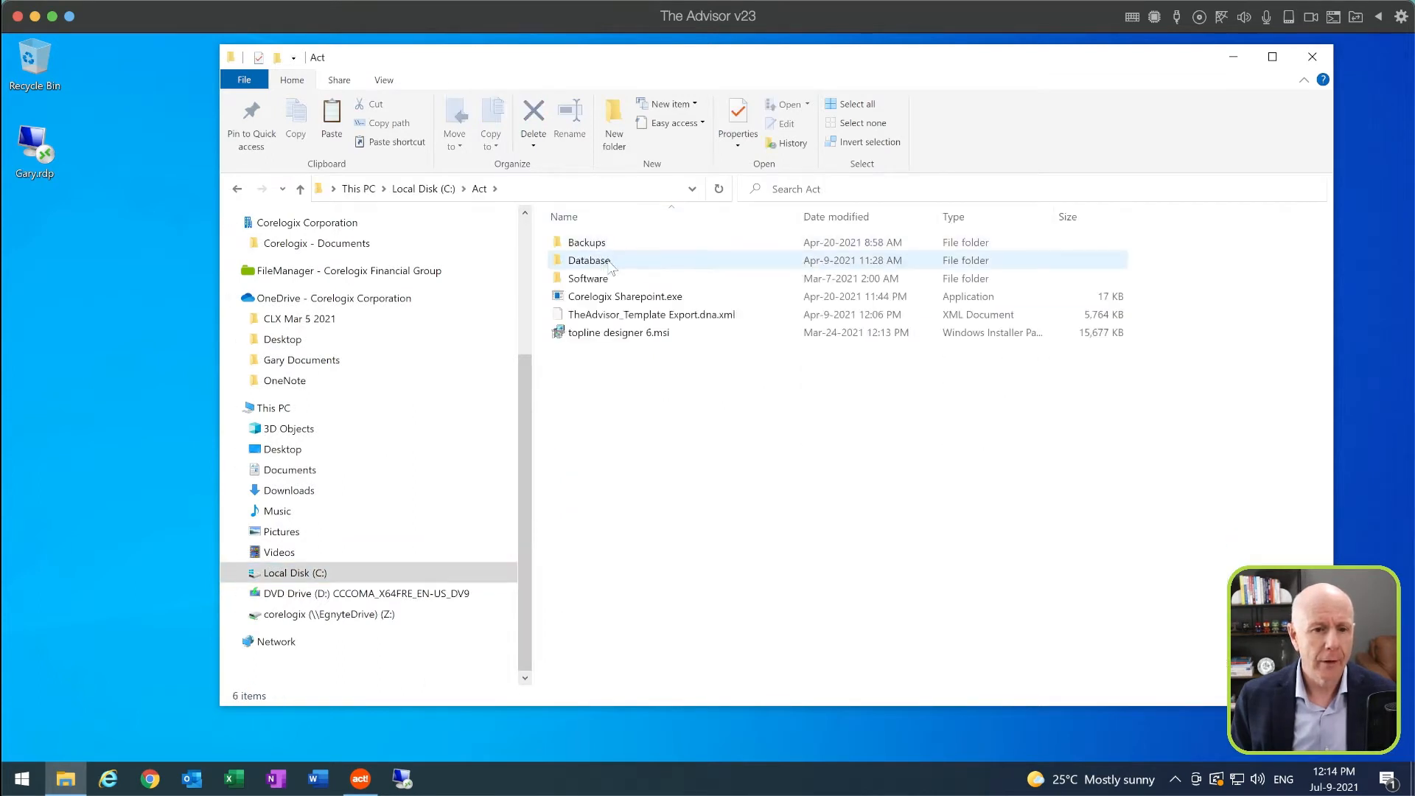
double_click(608, 262)
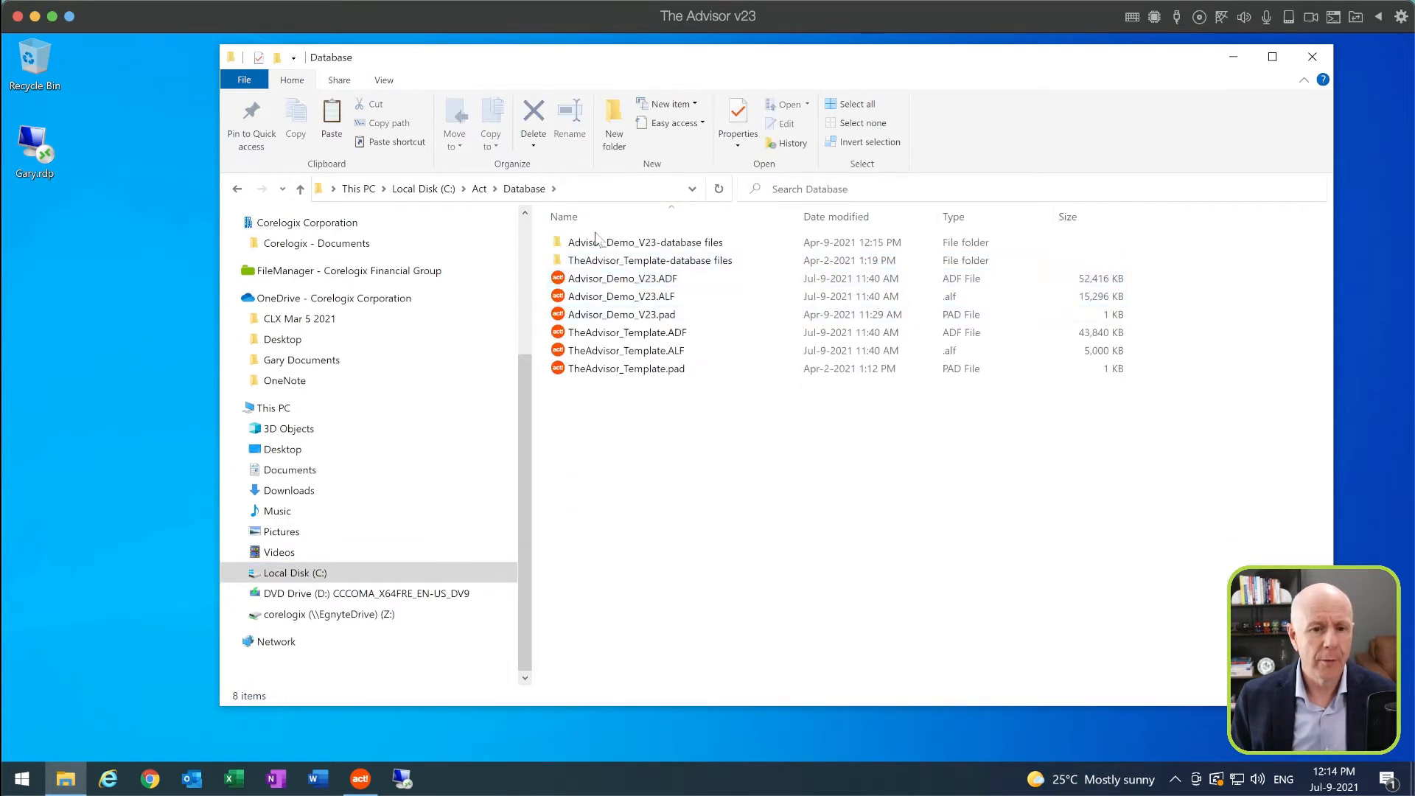
double_click(597, 242)
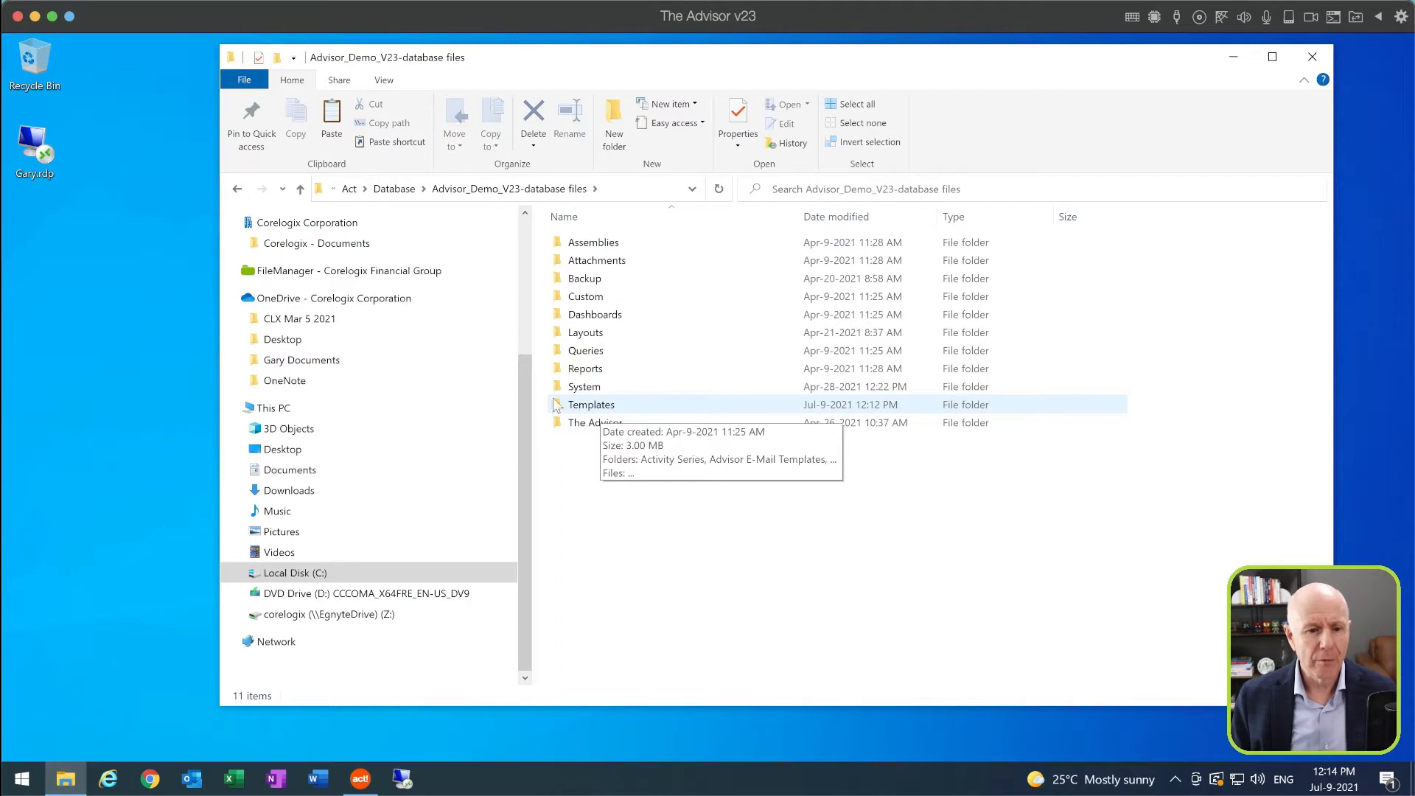
Pin the database's Templates folder at the start of Quick access, and close the file window
scroll(332, 368, "up", 4)
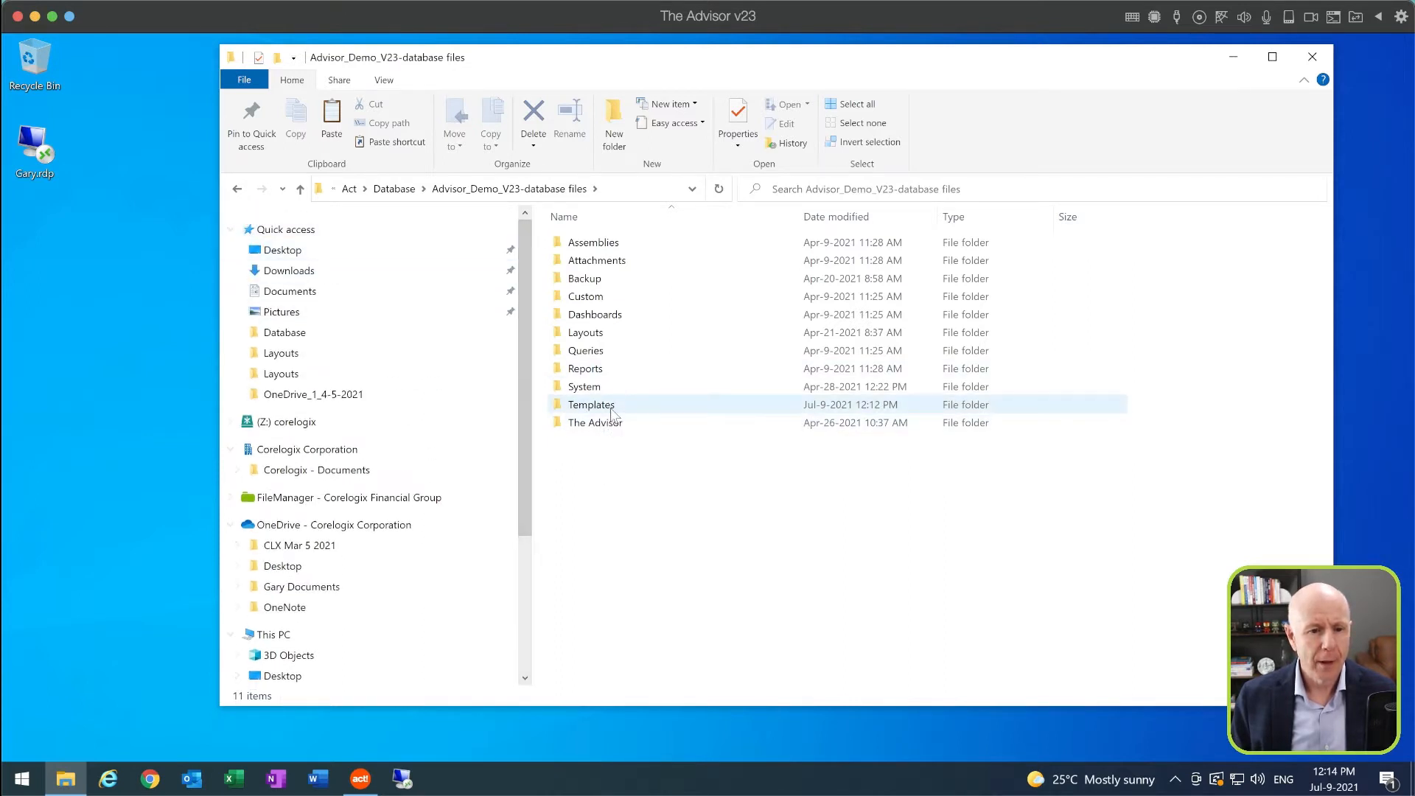
left_click_drag(612, 412, 342, 252)
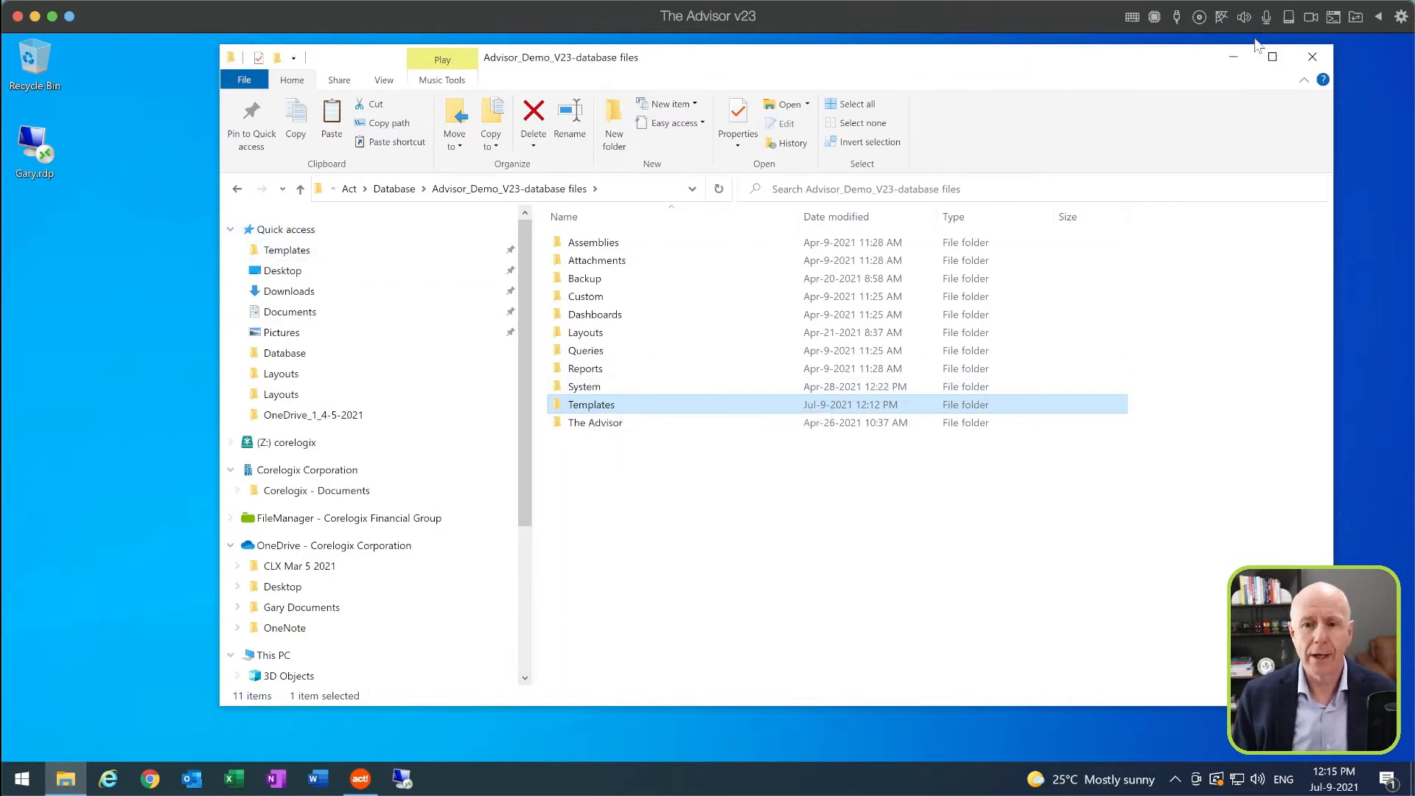
left_click(1312, 57)
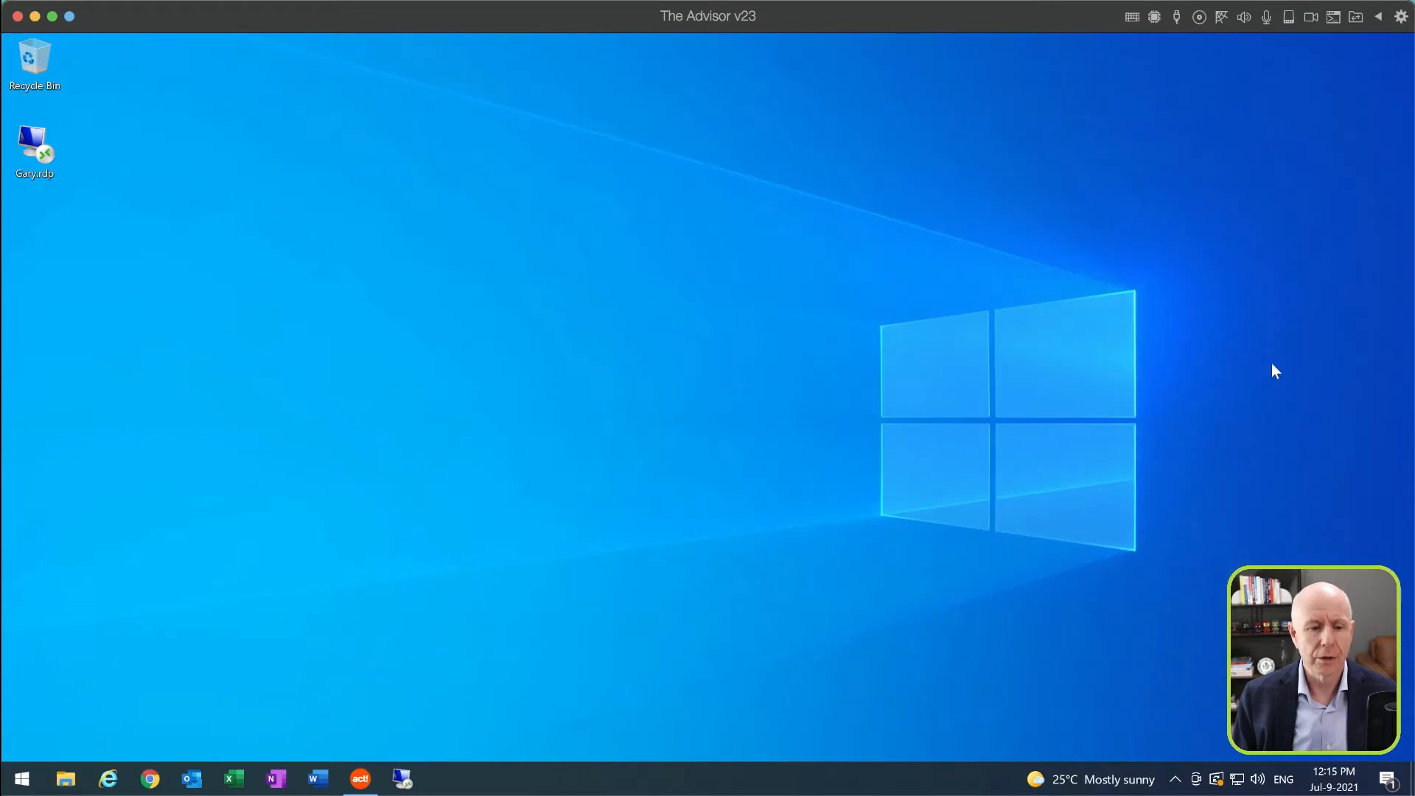
Switch to Act! and bring up the file chooser for editing an existing template
left_click(360, 778)
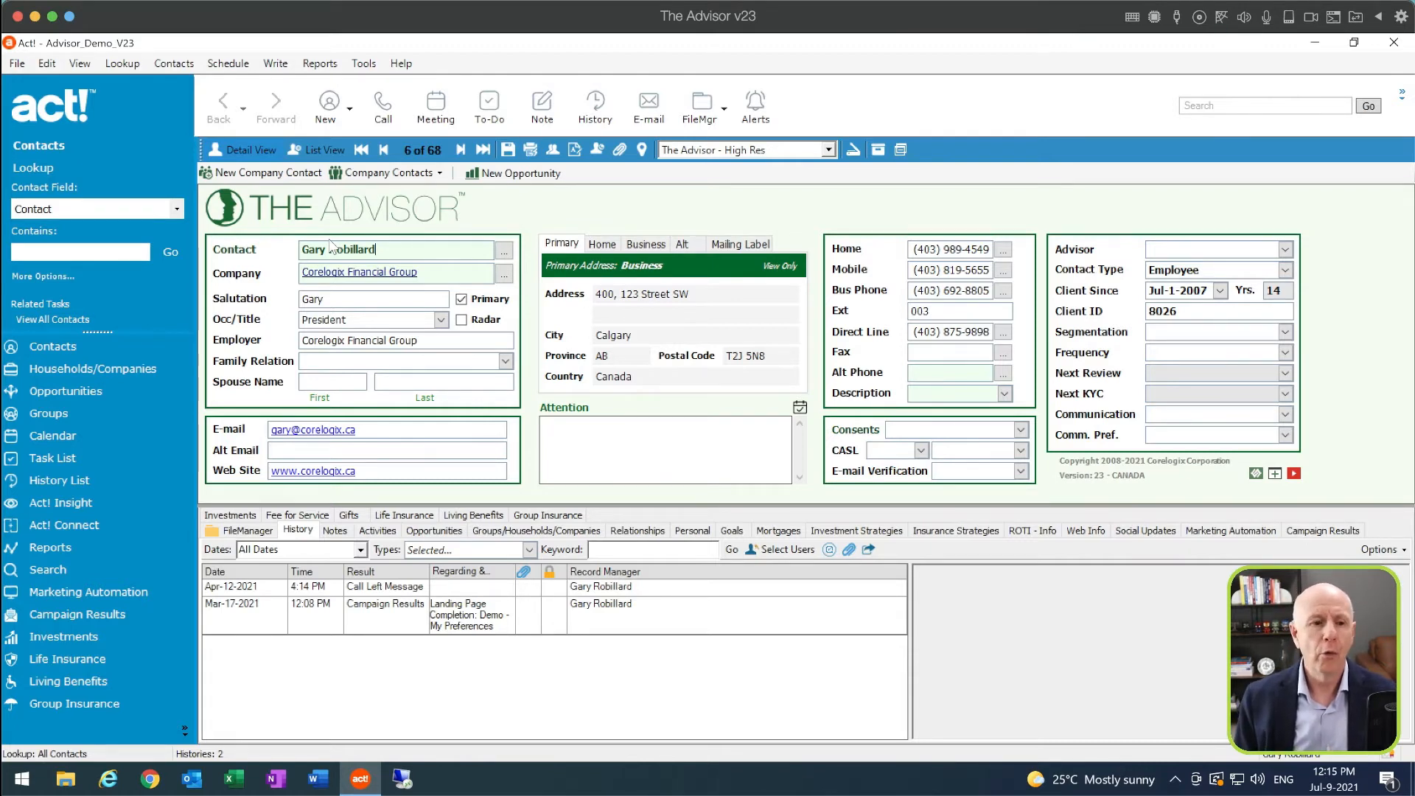
left_click(275, 63)
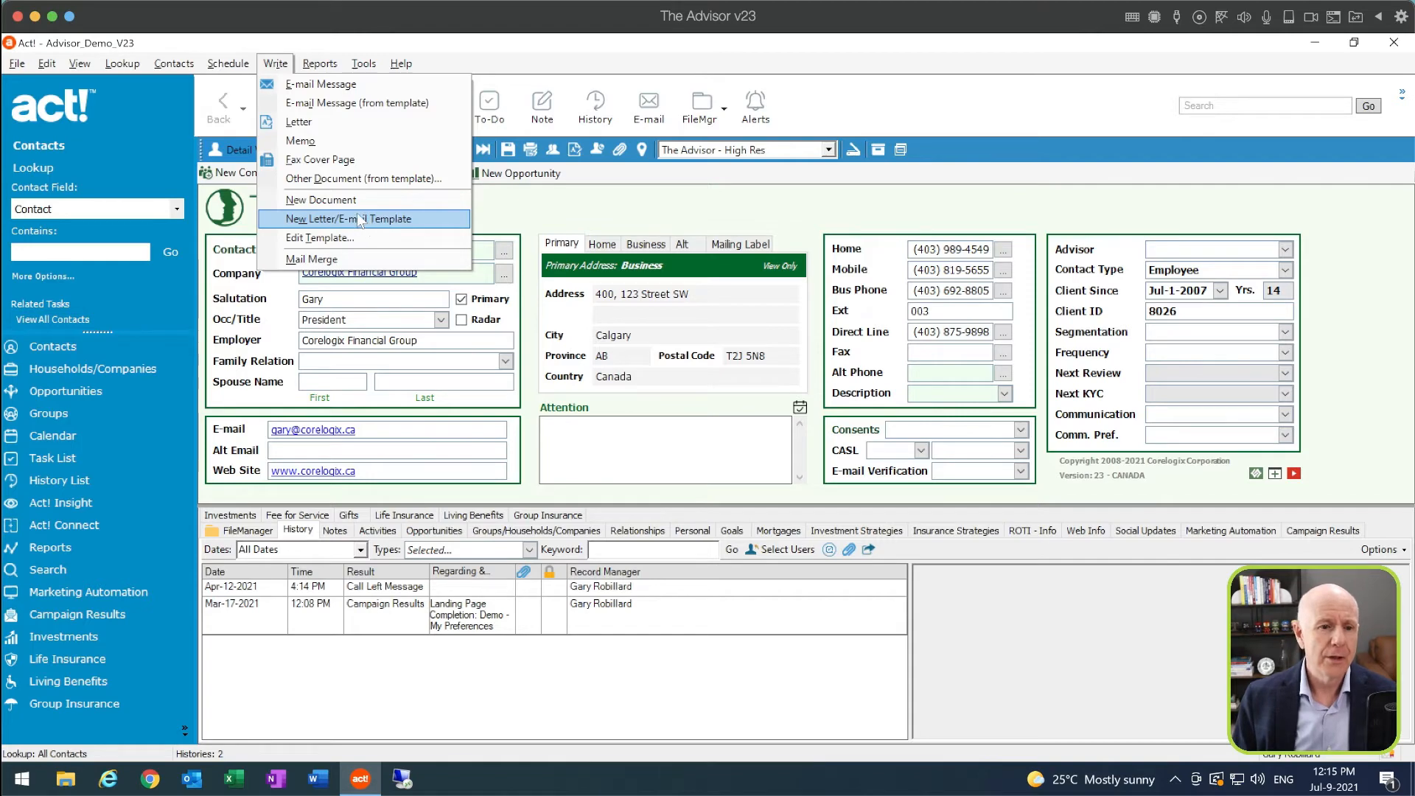
left_click(334, 243)
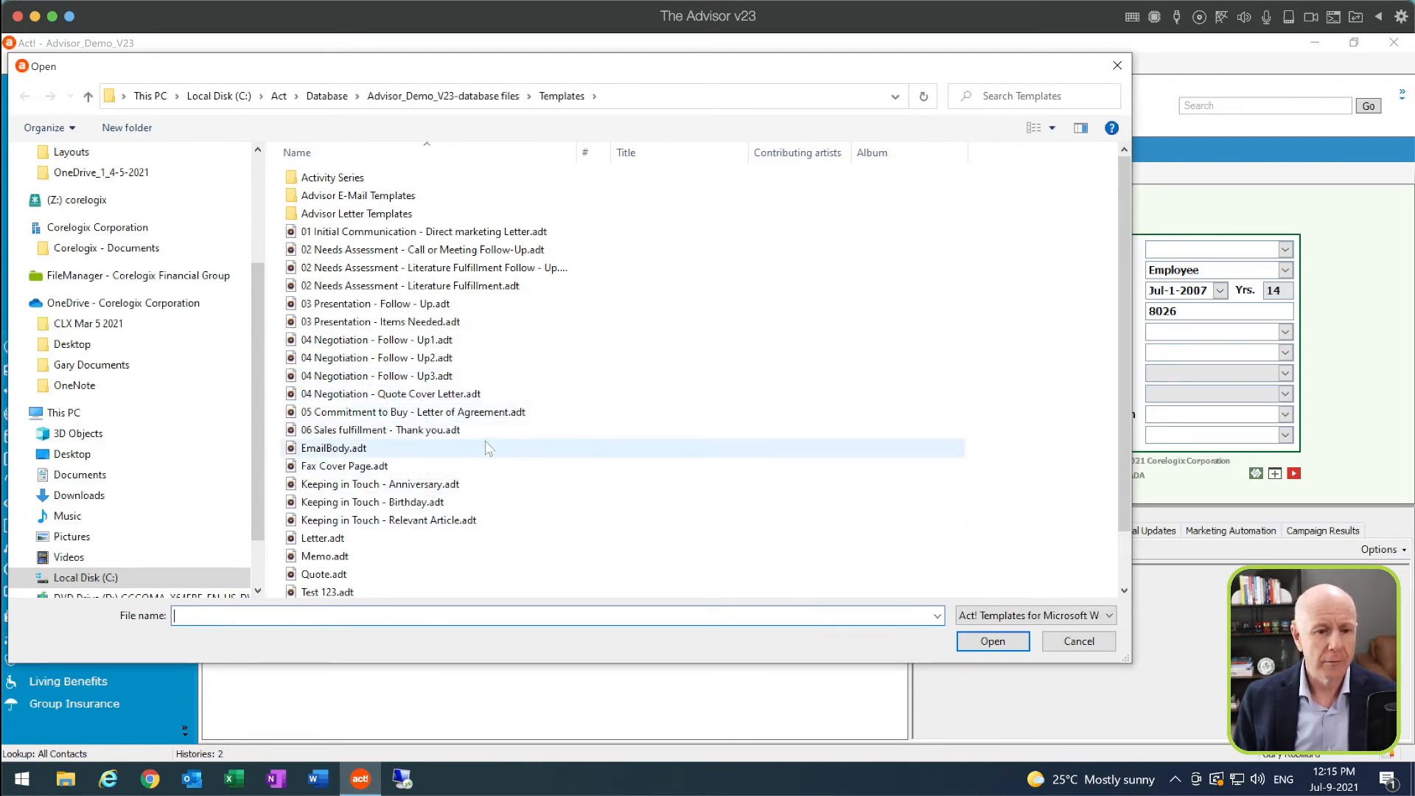
left_click(413, 432)
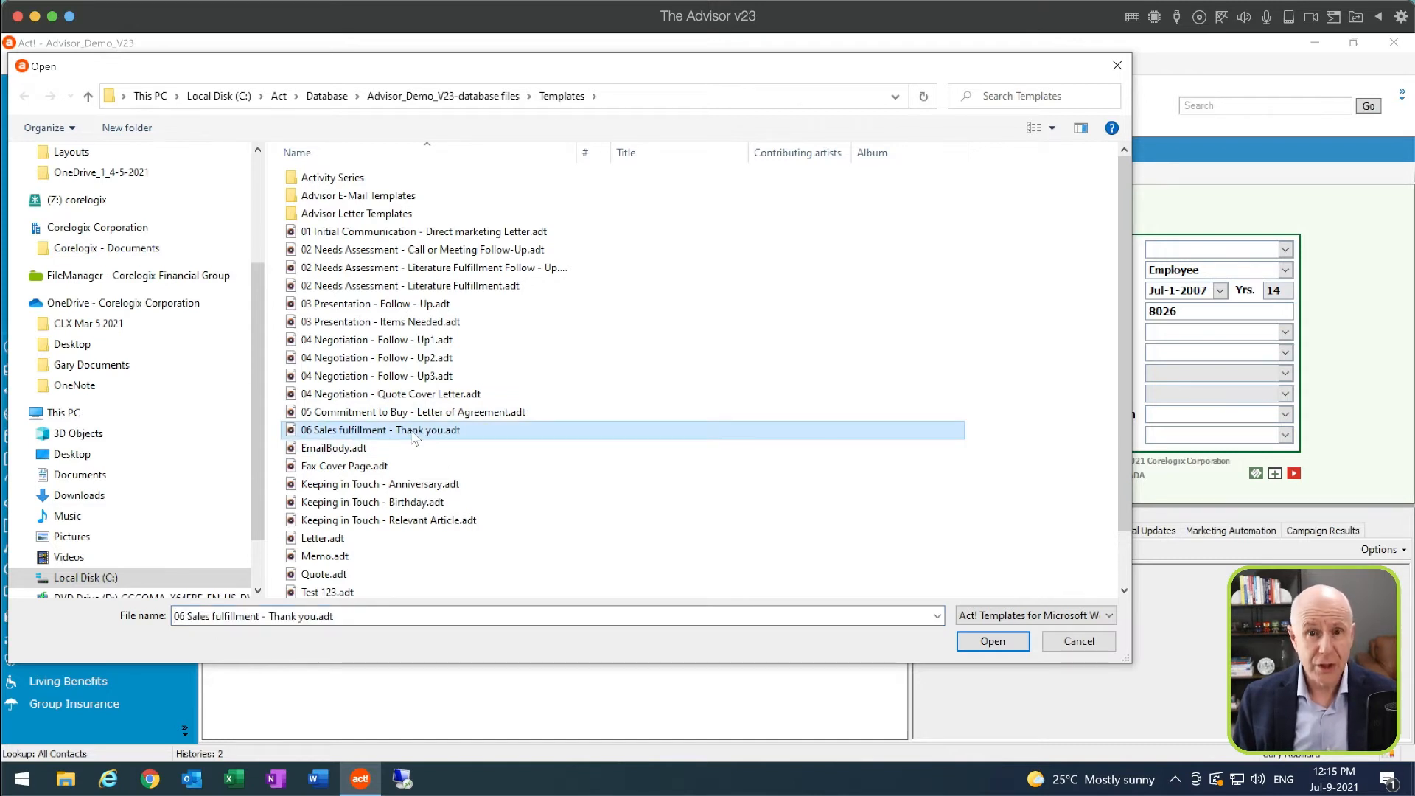
right_click(414, 435)
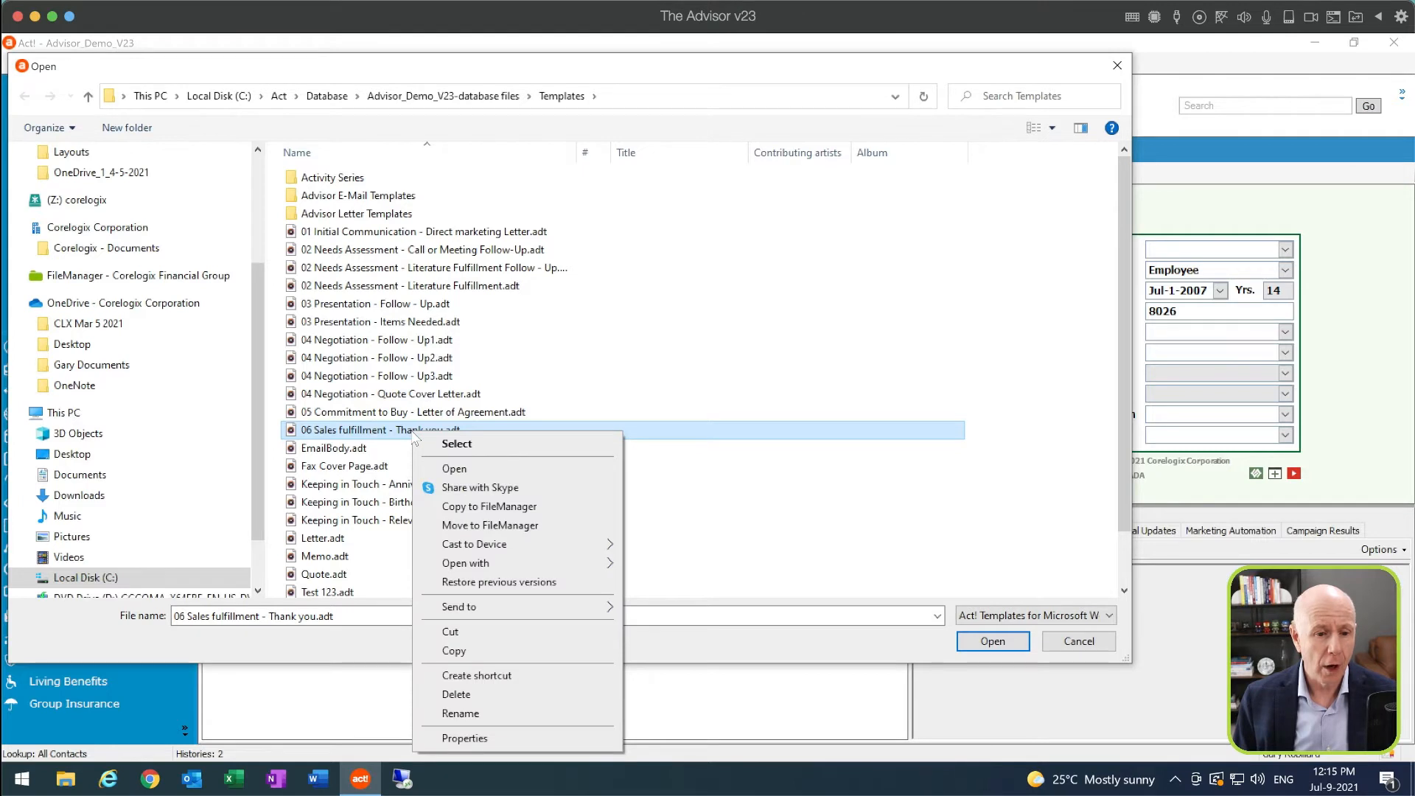
key("m")
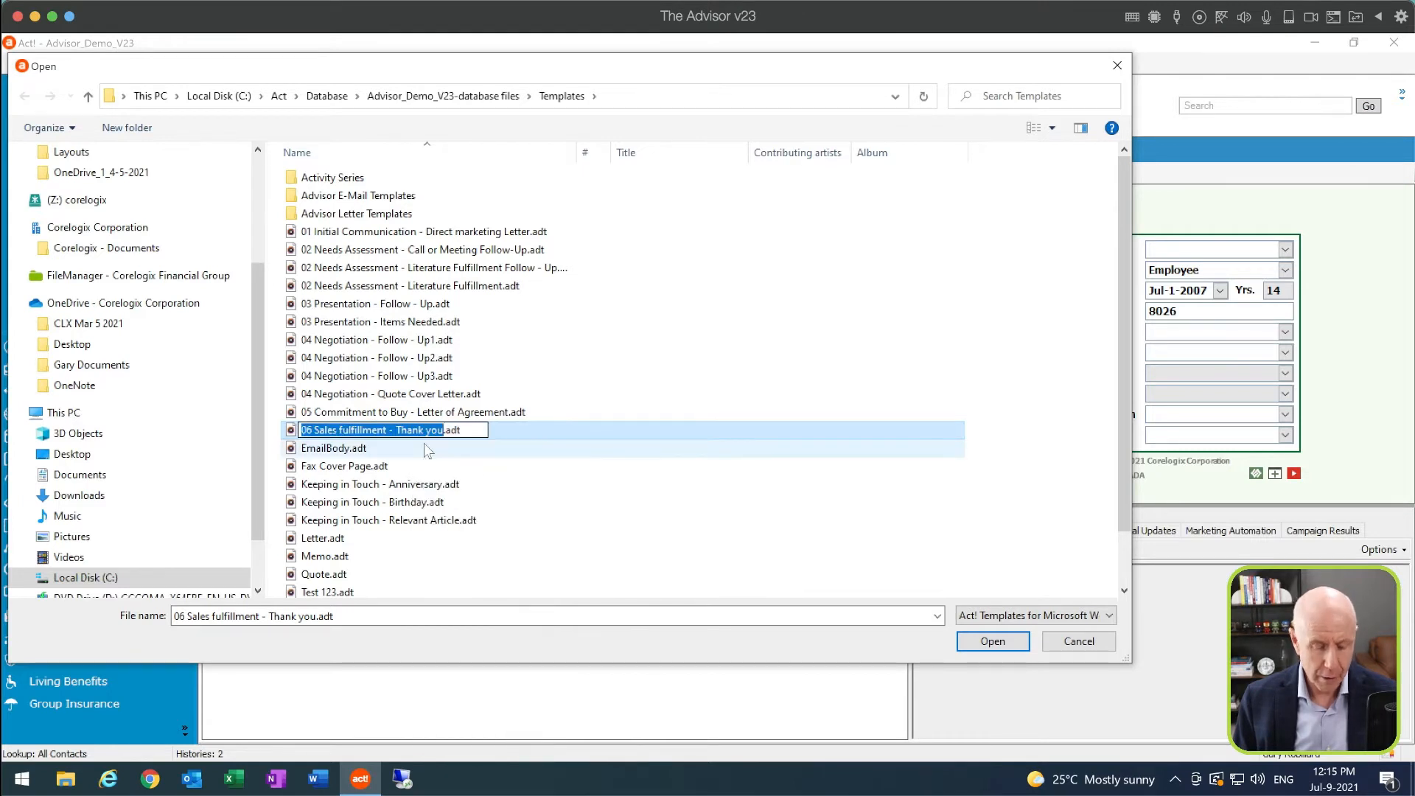
left_click(499, 462)
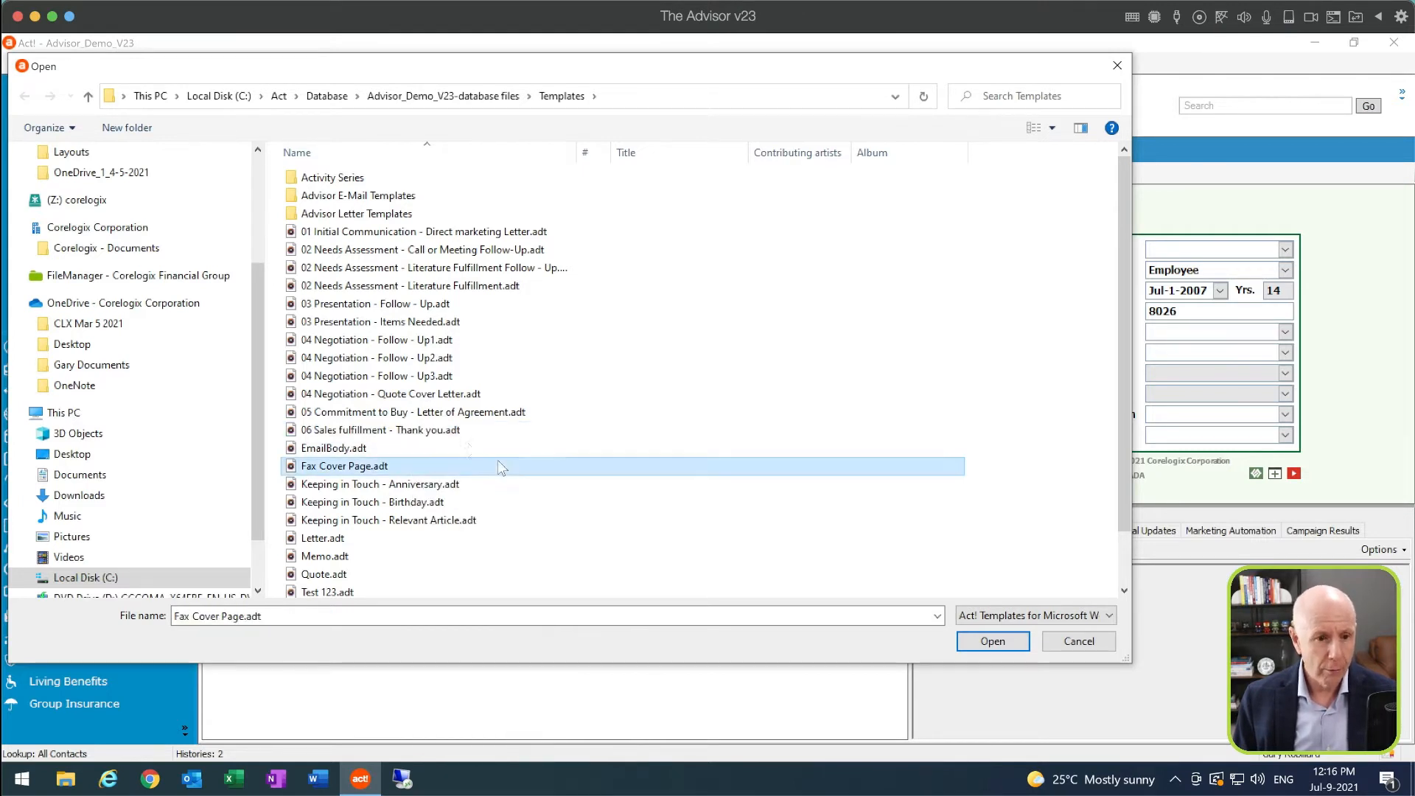
Duplicate the template 06 Sales fulfillment - Thank you.adt within the Templates folder
left_click(416, 429)
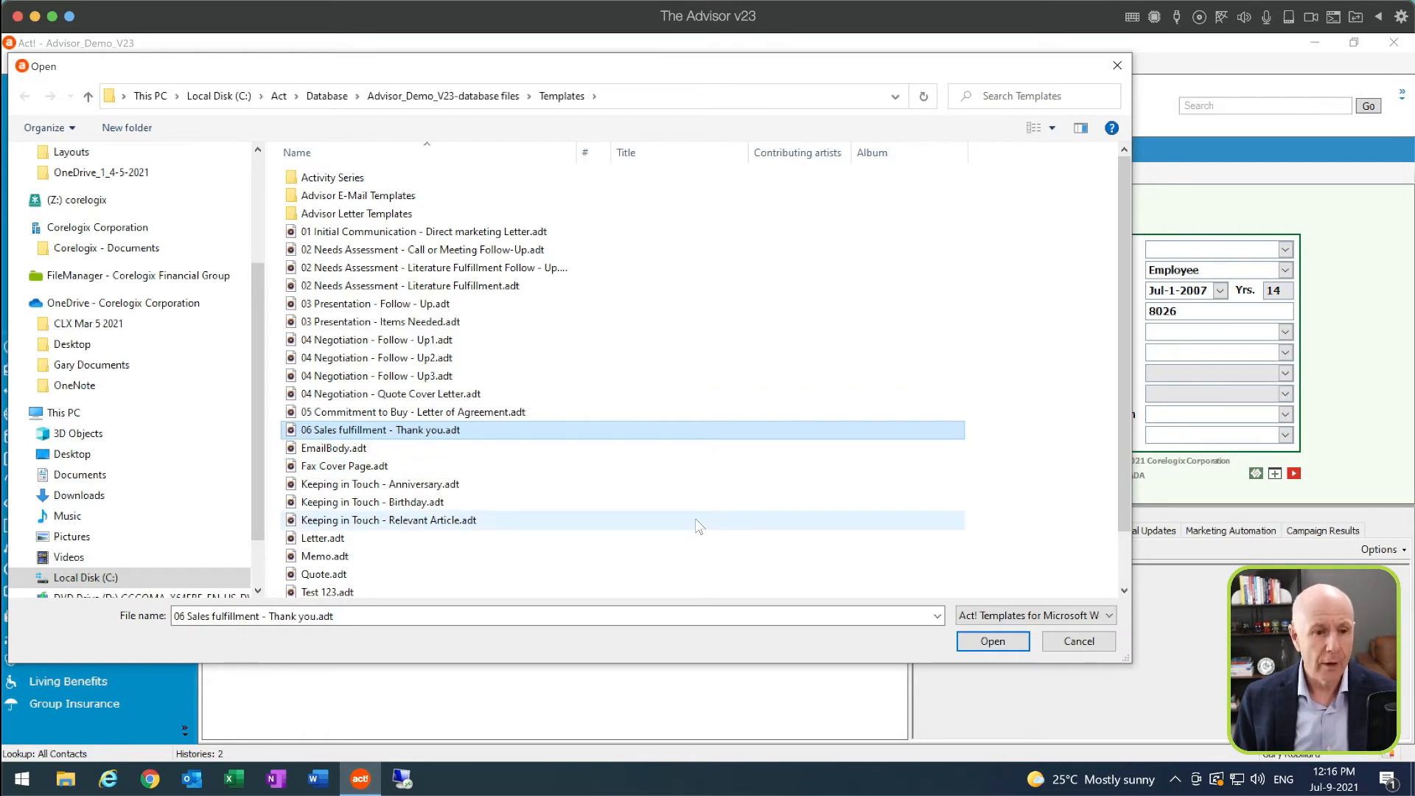
key("ctrl+c")
key("ctrl+v")
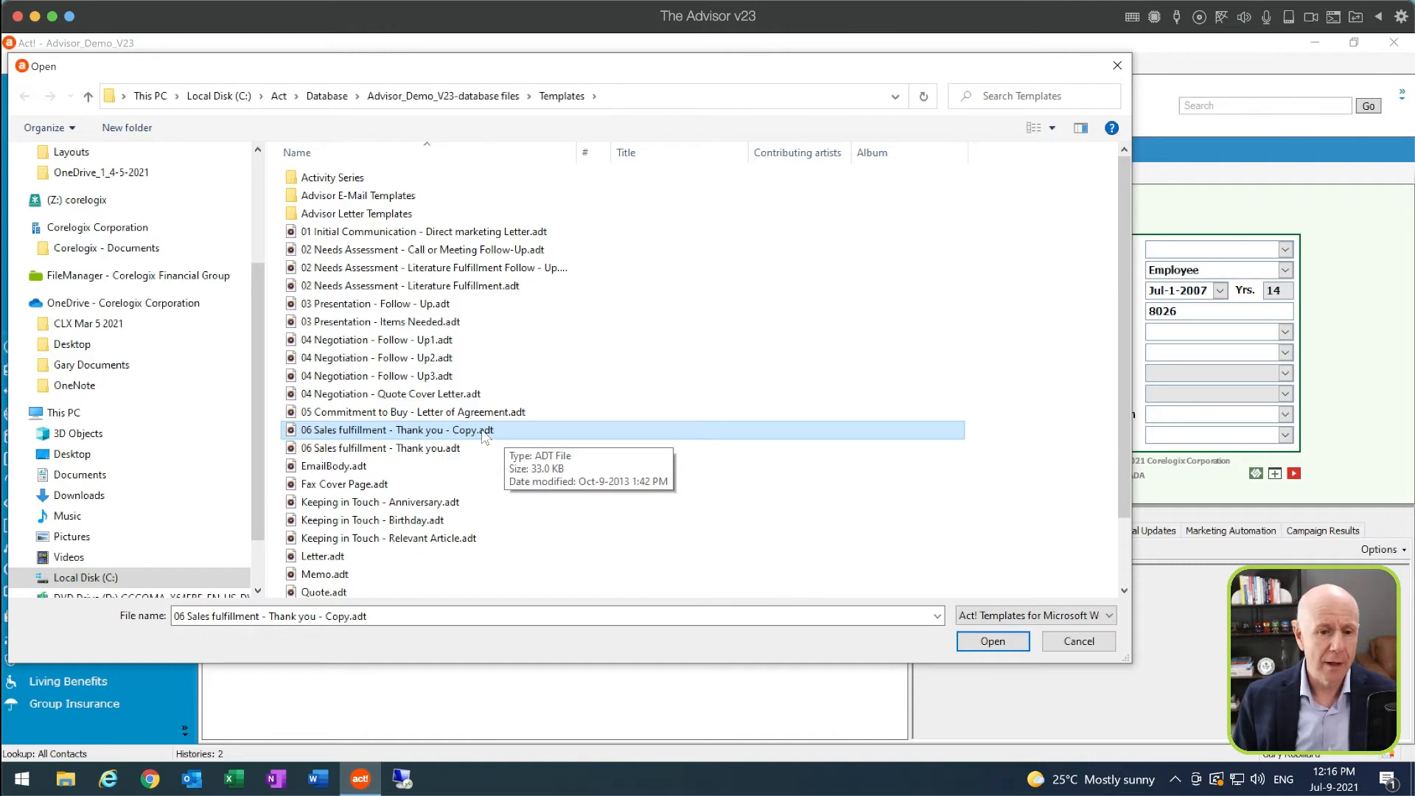
Rename the duplicated thank-you template as 1 test.adt
left_click(476, 432)
left_click_drag(477, 432, 298, 429)
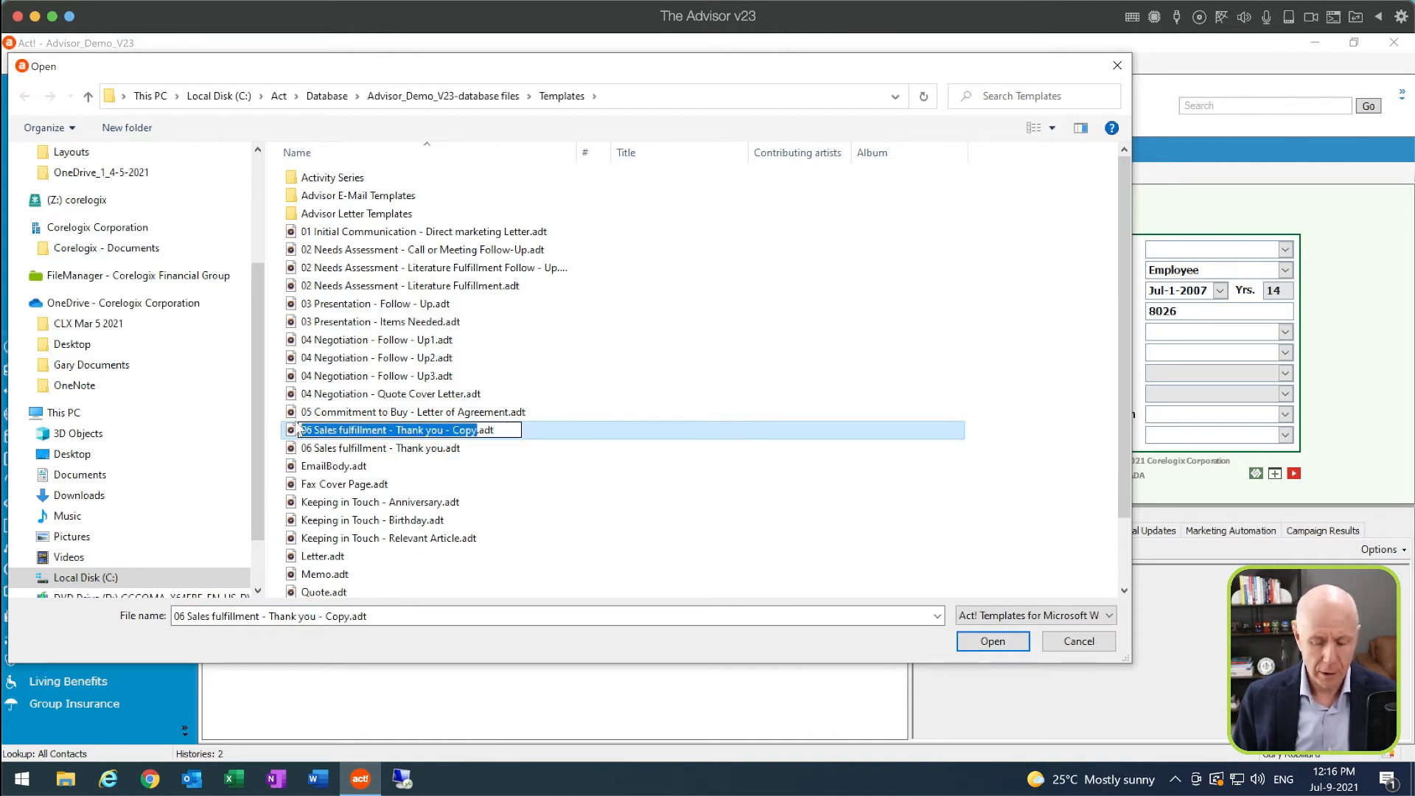
type("1 ")
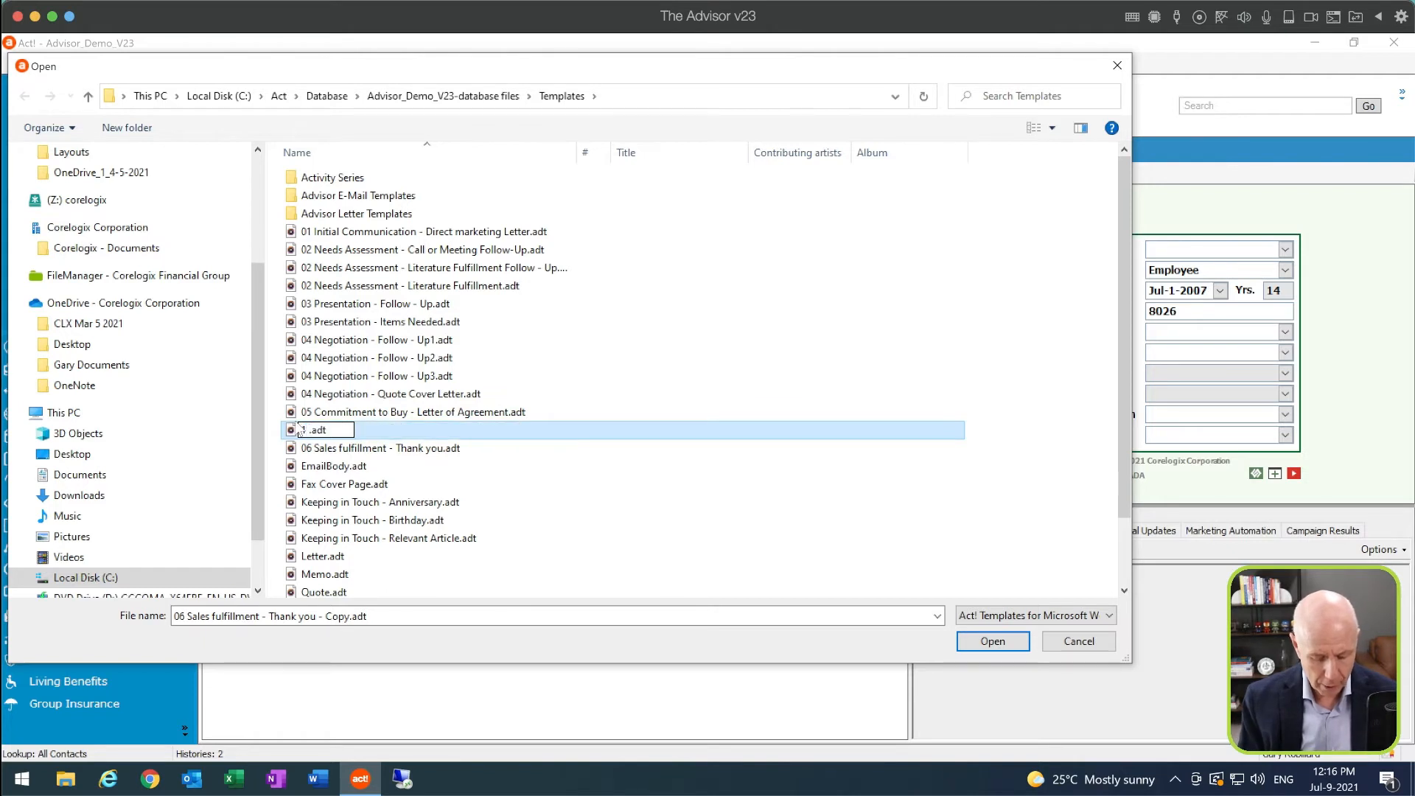
type("test")
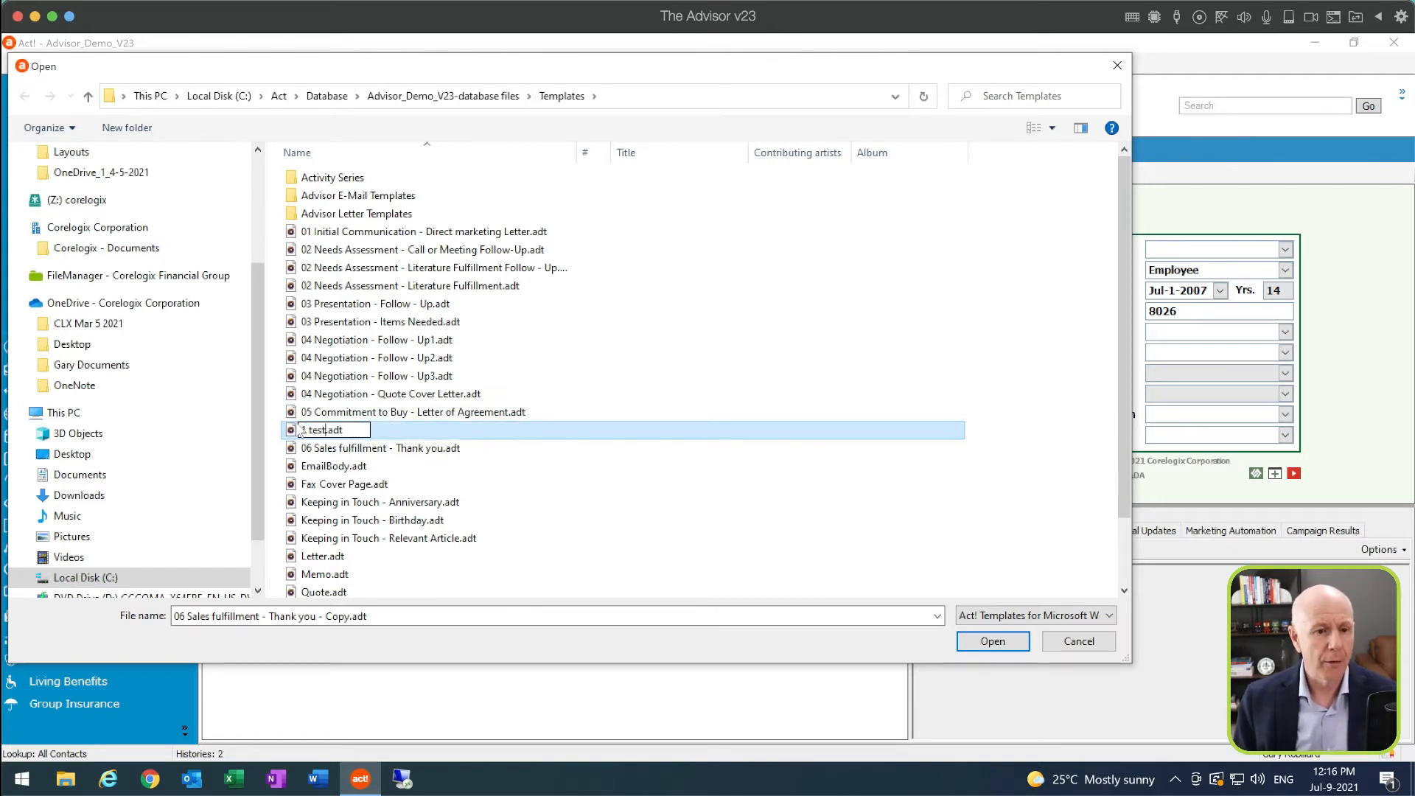
left_click(594, 476)
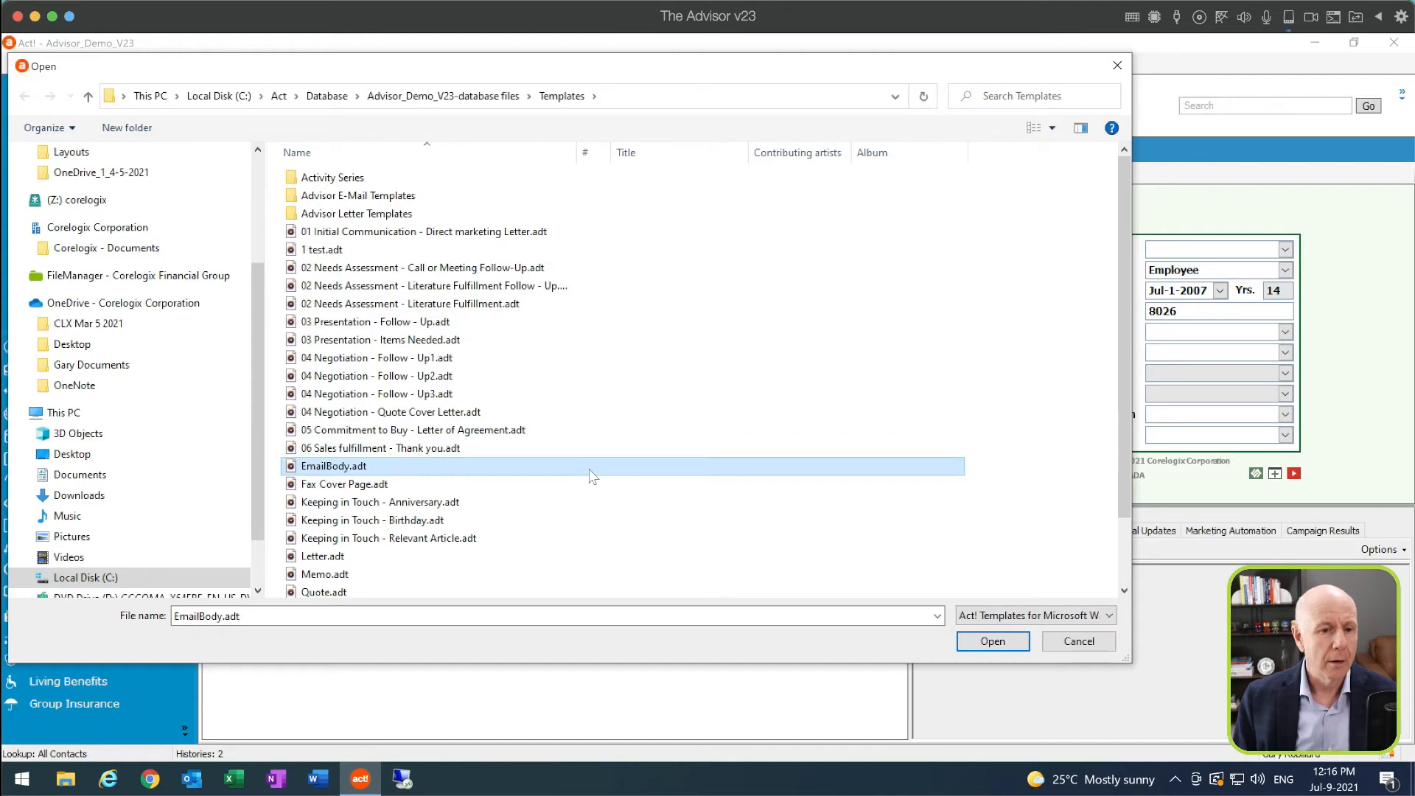
Open 1 test.adt for editing in Word and move the Act! field list clear of the letter text
left_click(346, 253)
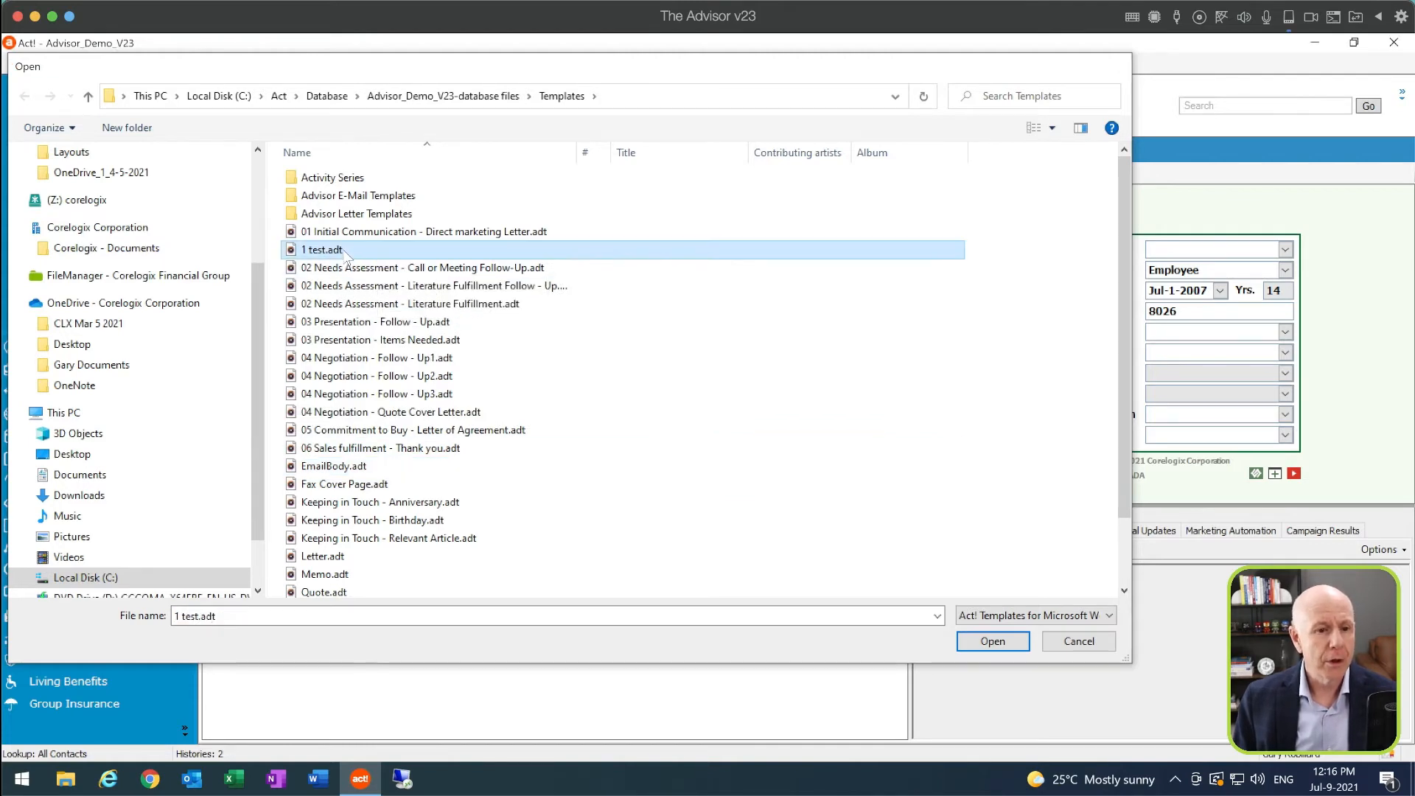
double_click(346, 255)
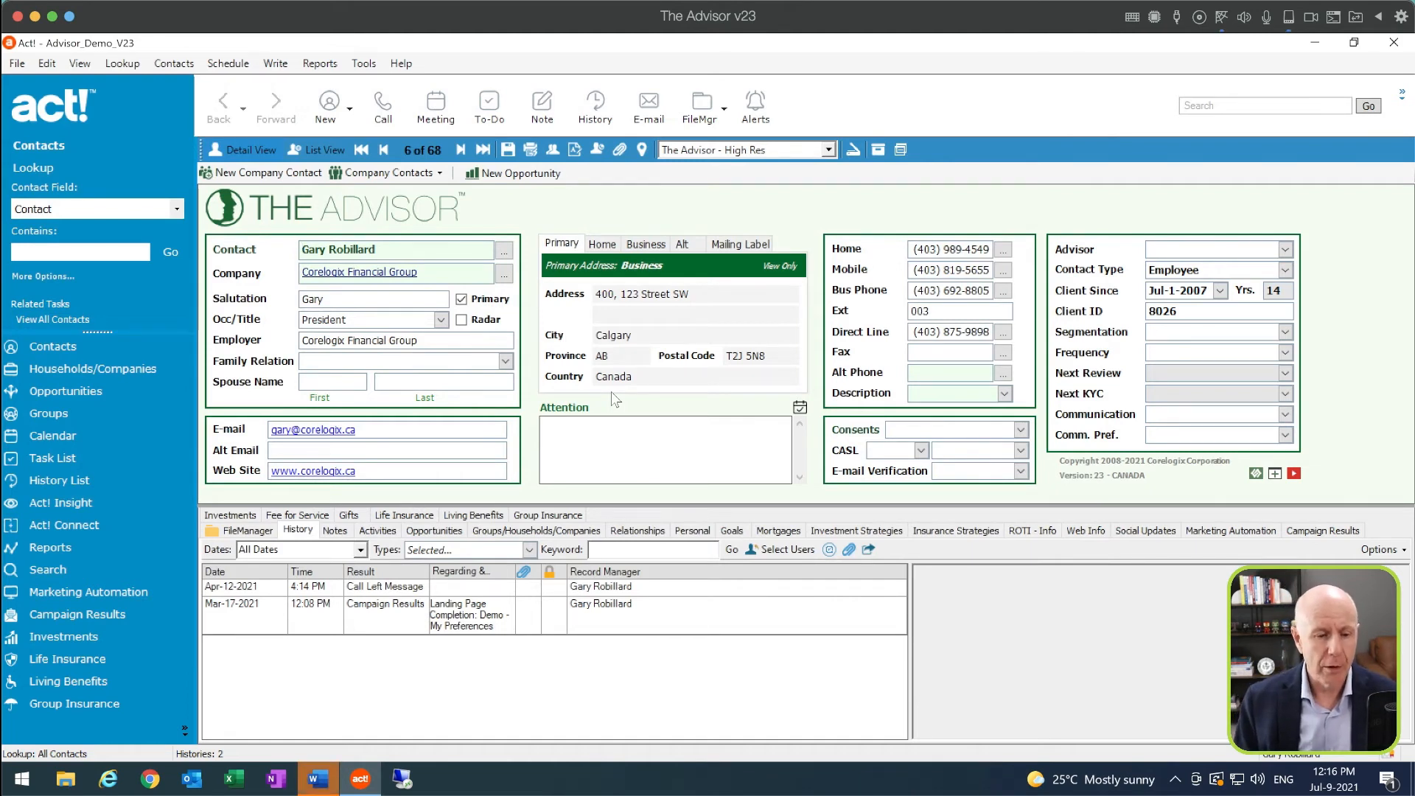
left_click(318, 778)
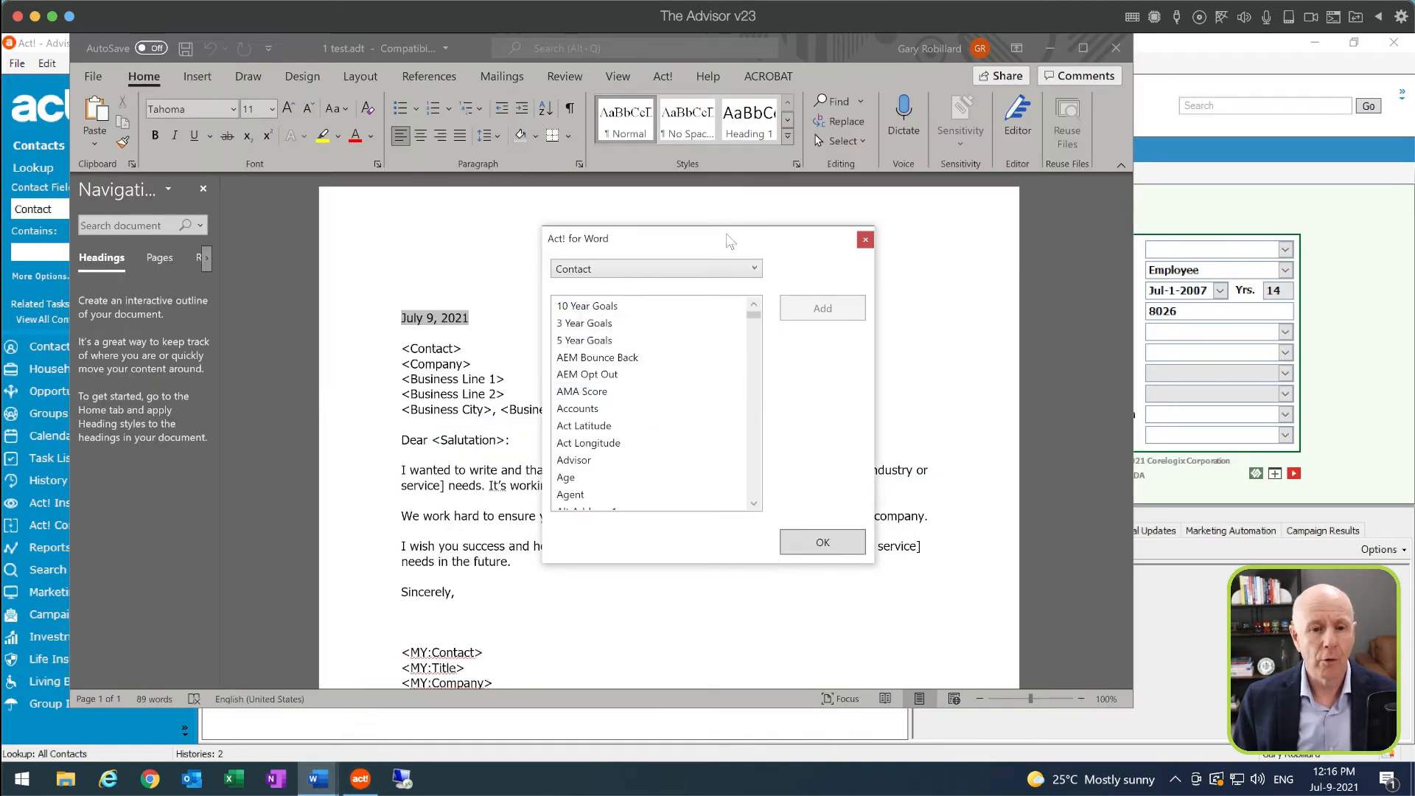
left_click_drag(730, 242, 1207, 250)
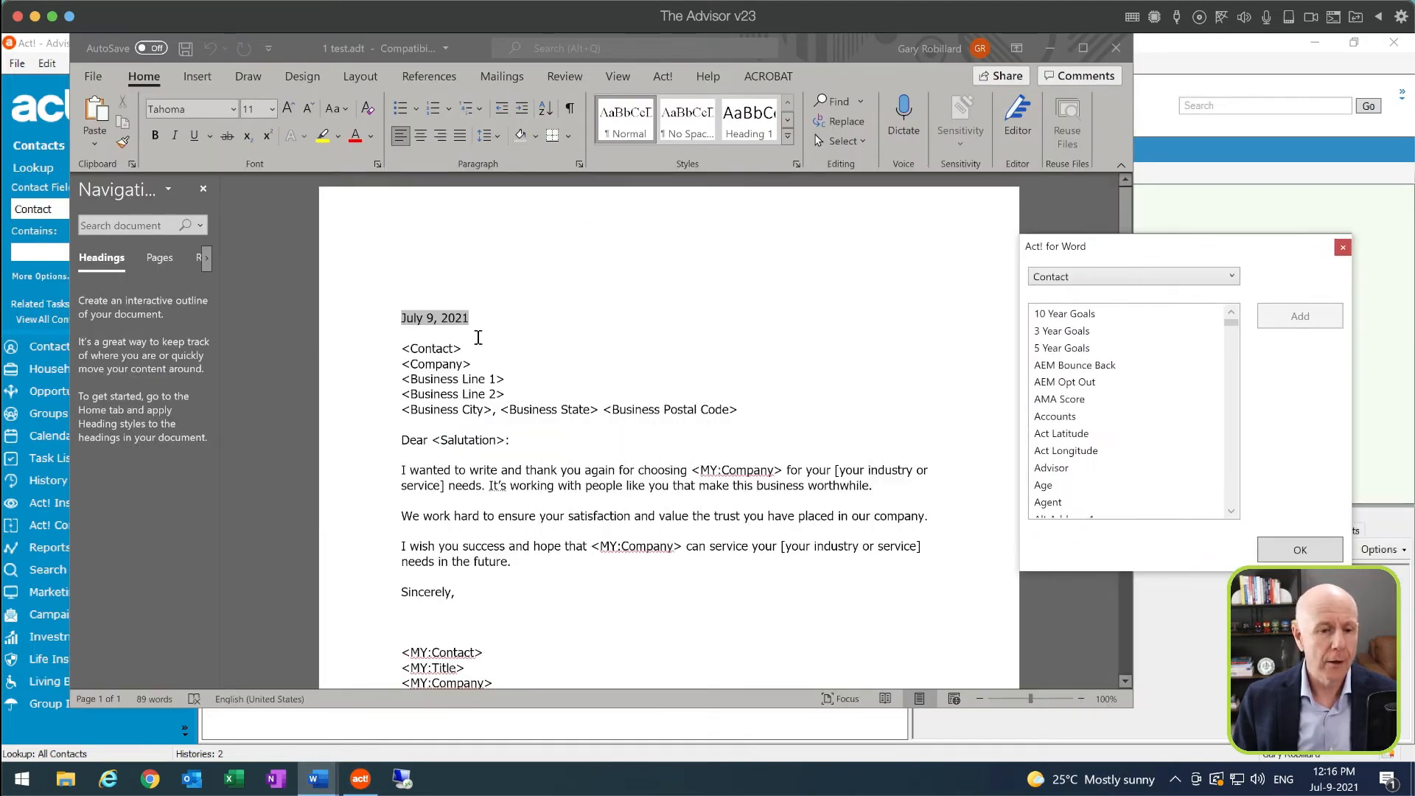
Delete the date and the blank line beneath it from the start of the letter
left_click(482, 319)
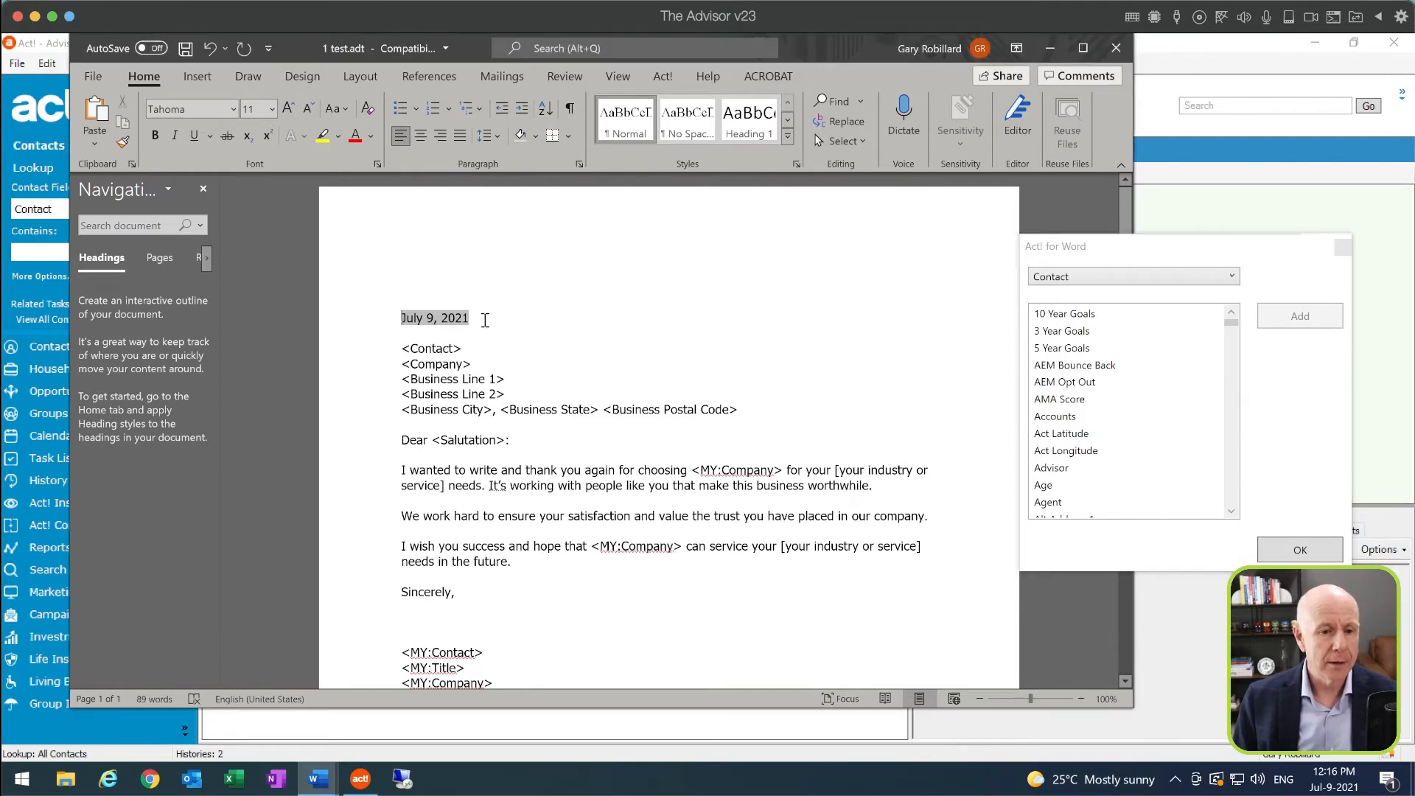
left_click_drag(398, 316, 469, 318)
key("Delete")
key("Delete")
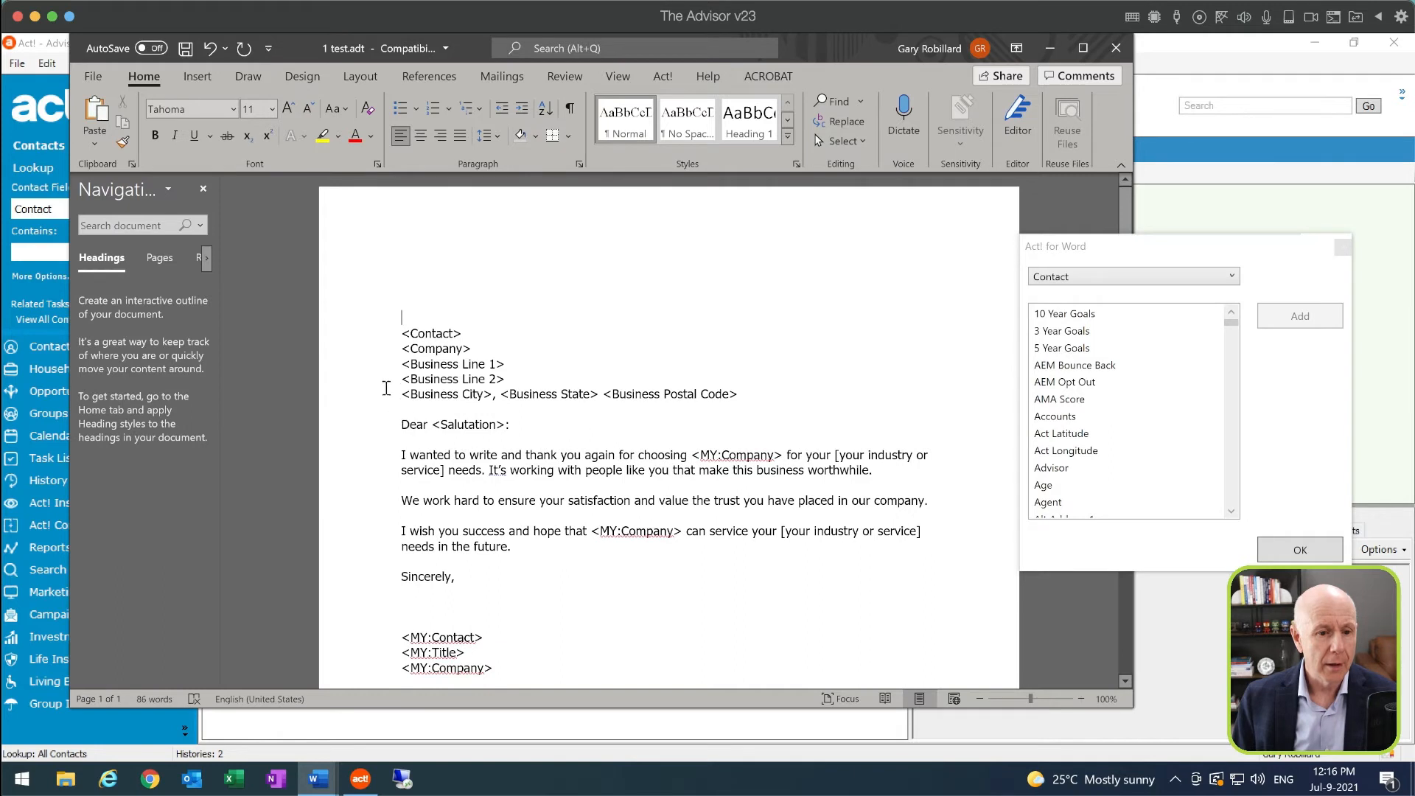
Replace the letter content from the <Company> address line through the closing "Sincerely," with the text "Body of email"
left_click_drag(394, 351, 482, 572)
key("Delete")
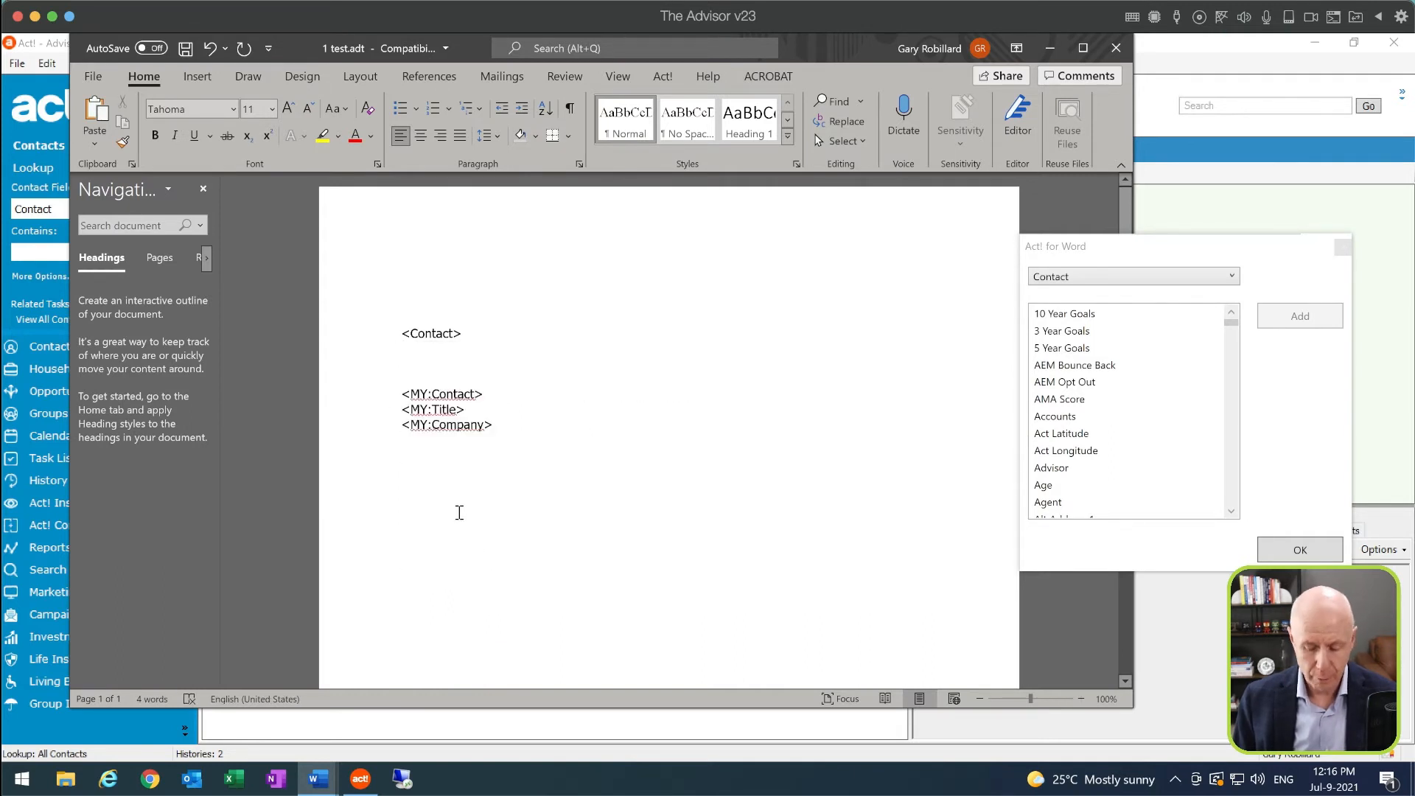
type("Bo")
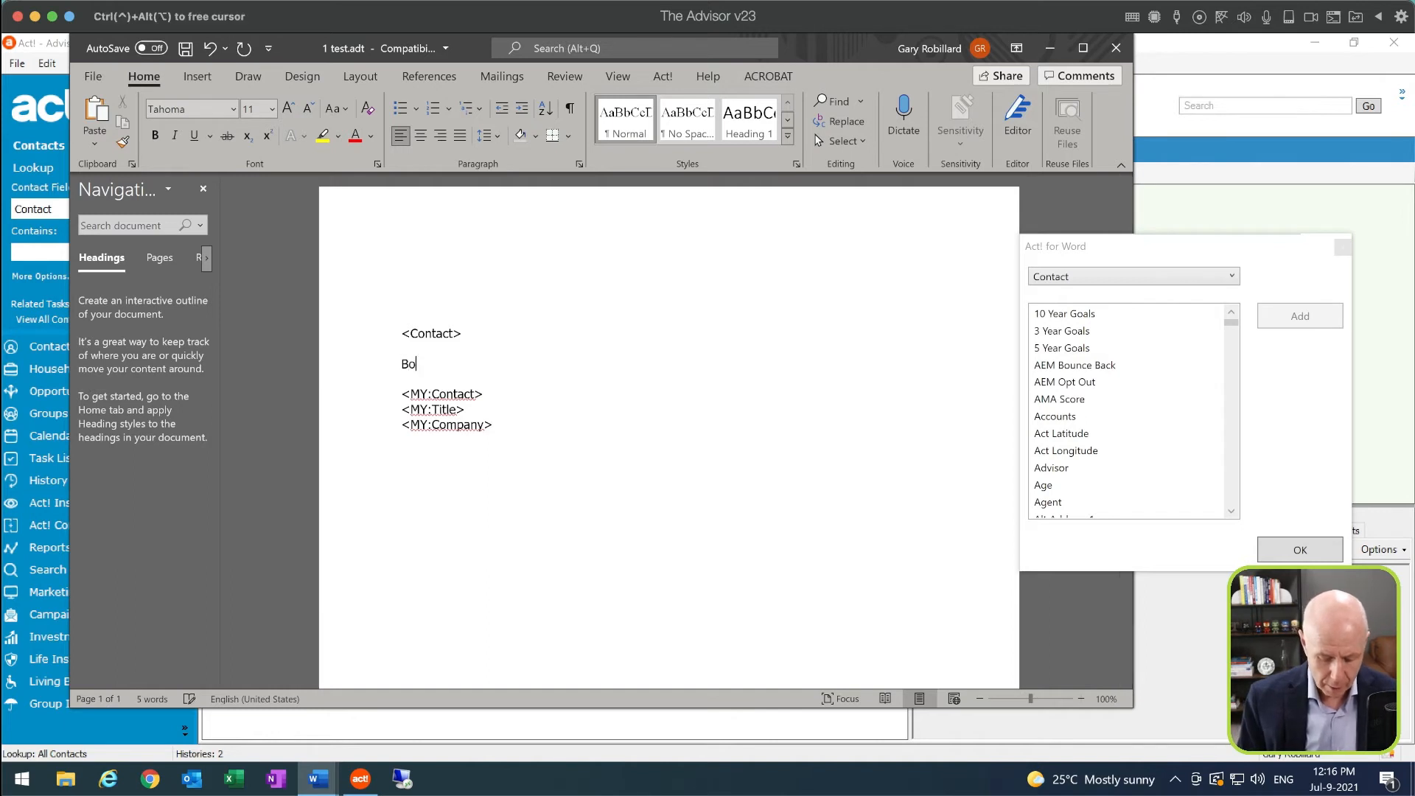
type("dy")
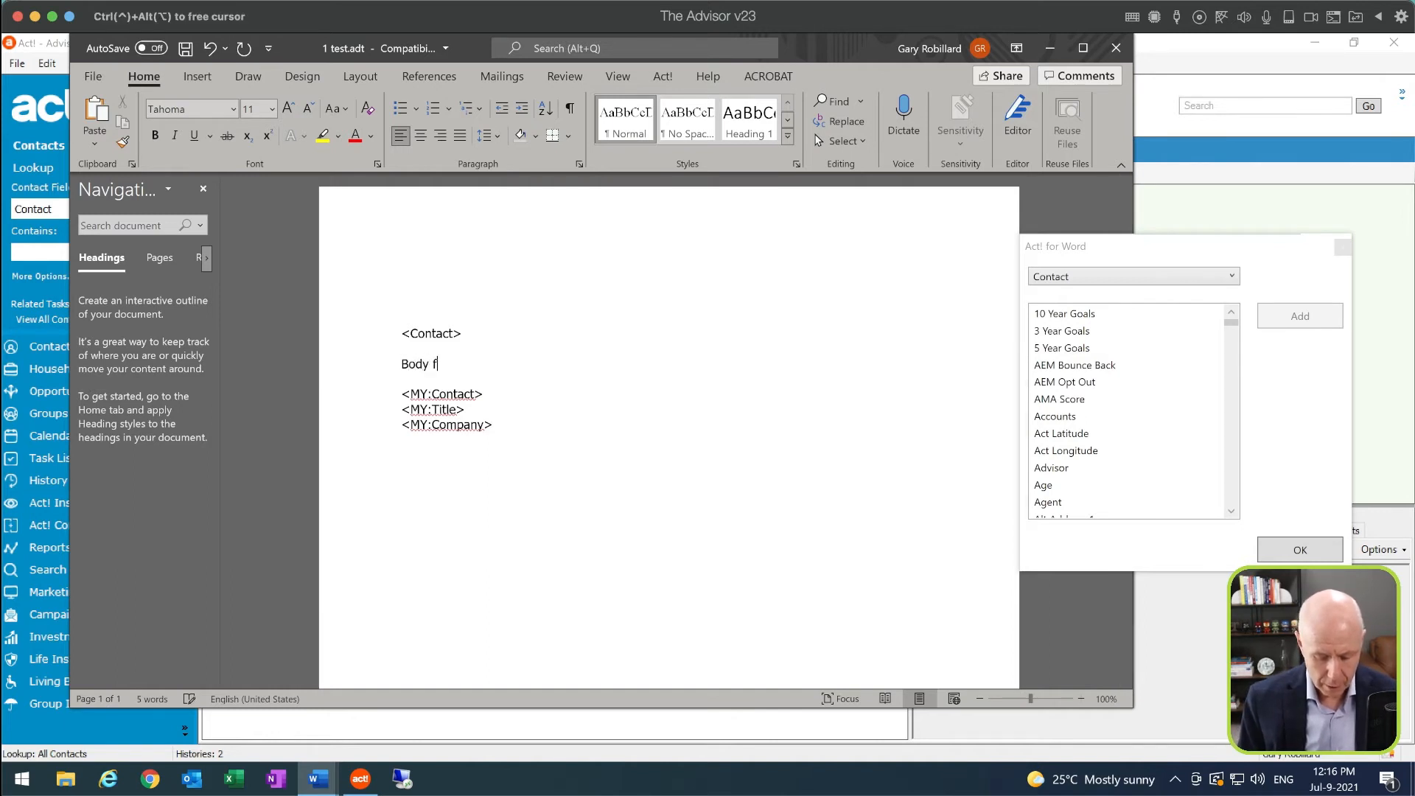
type(" of email")
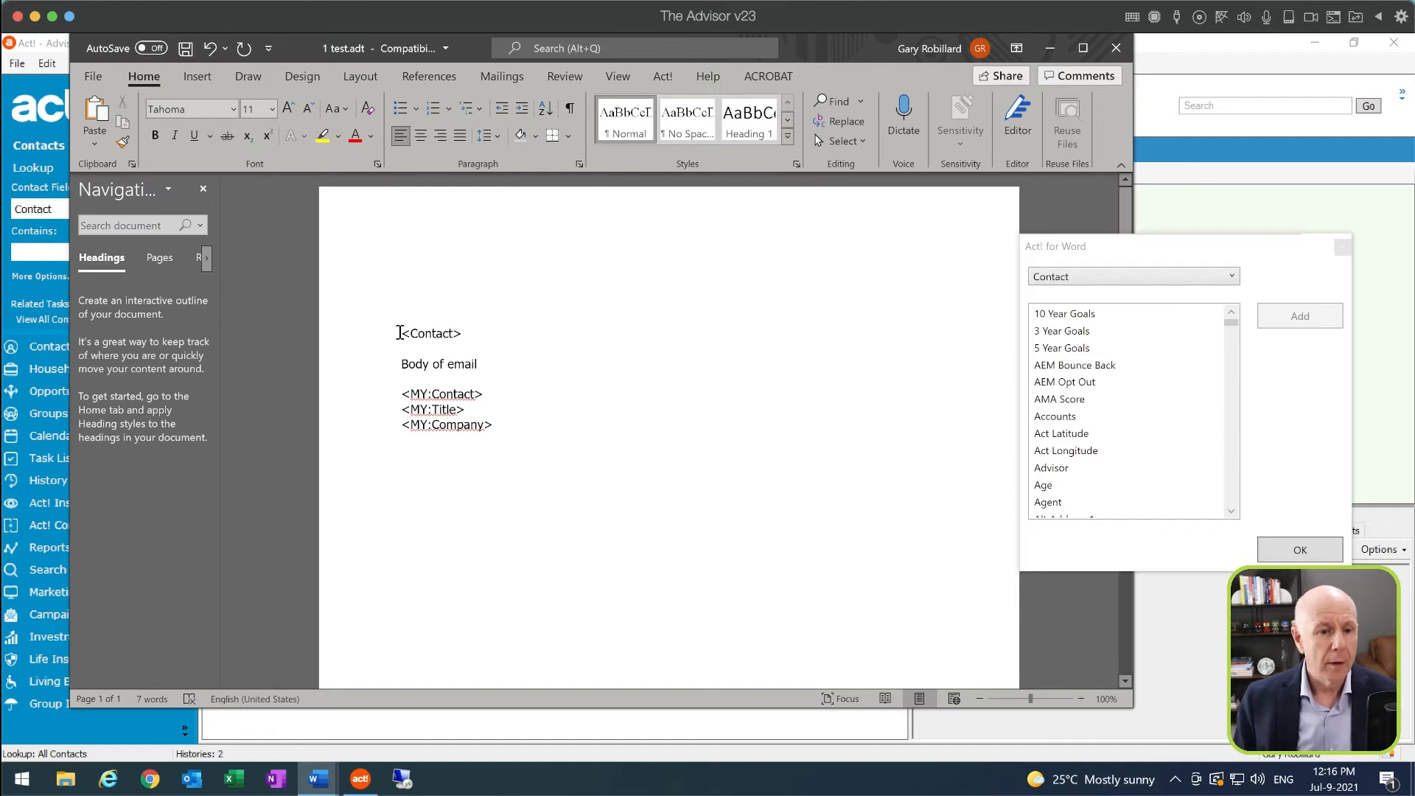
Turn the contact field line into the greeting "Hi <Contact>,"
triple_click(410, 335)
key("Home")
type("Hi")
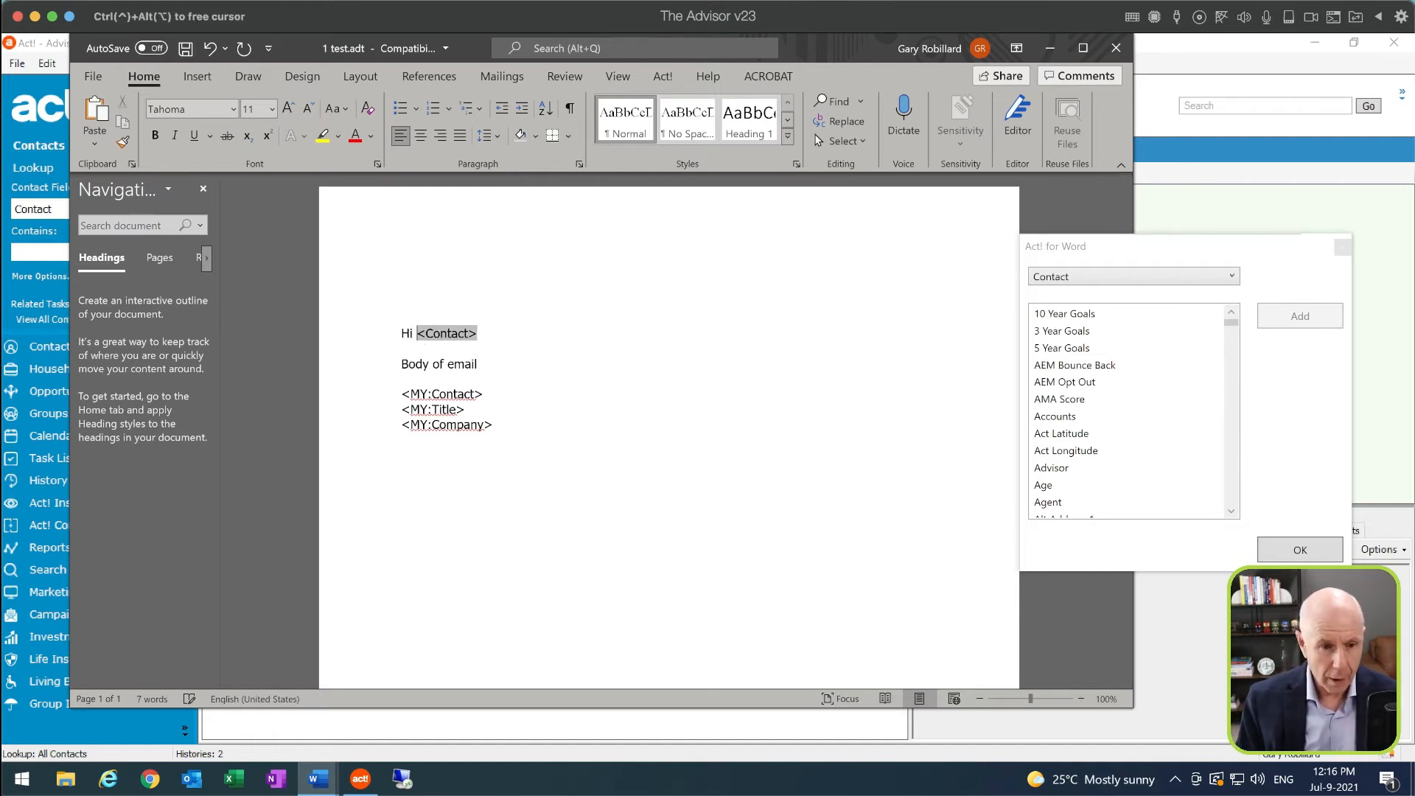
left_click(498, 339)
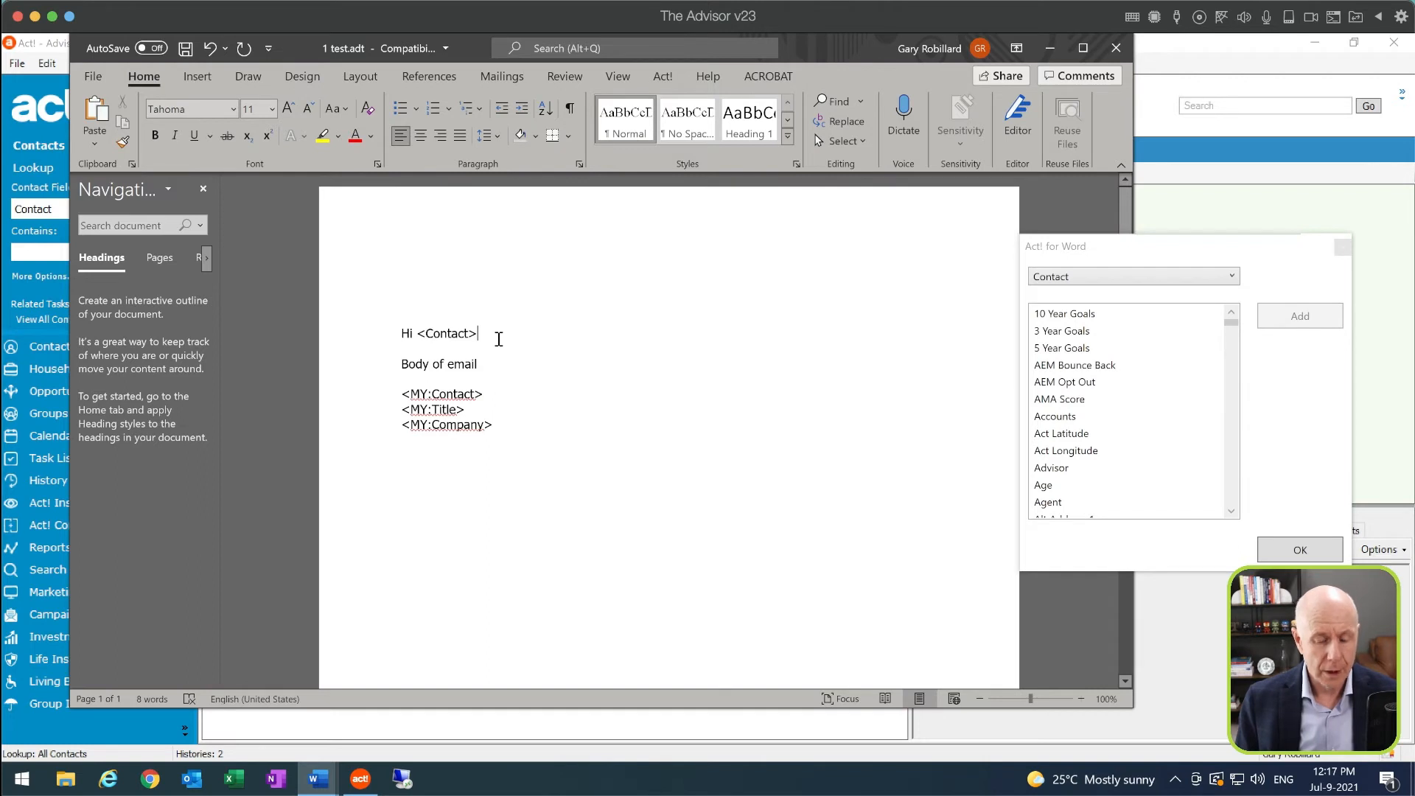
type(",")
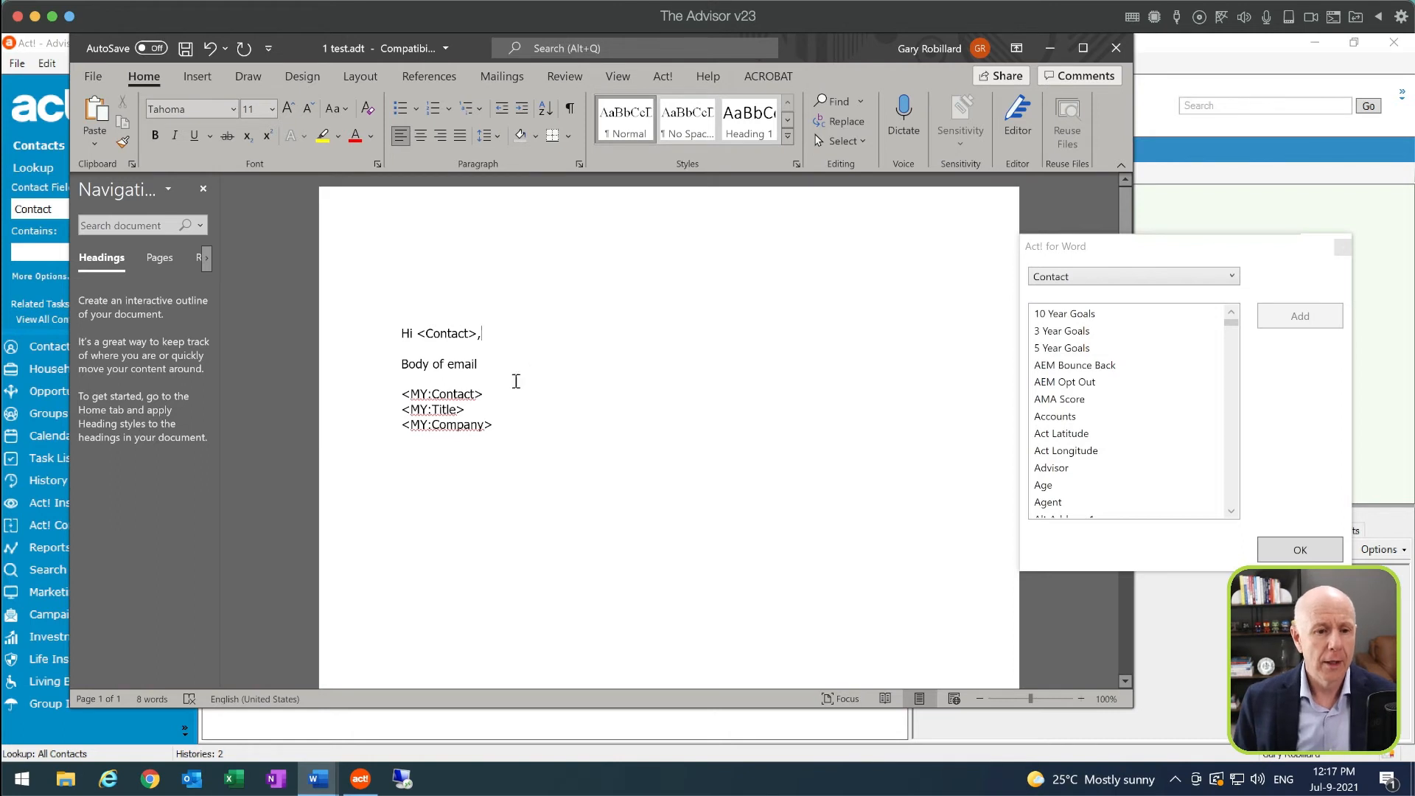
Save the edited letter as the template 1 test.adt in the Advisor_Demo_V23 database's Templates folder
left_click(185, 49)
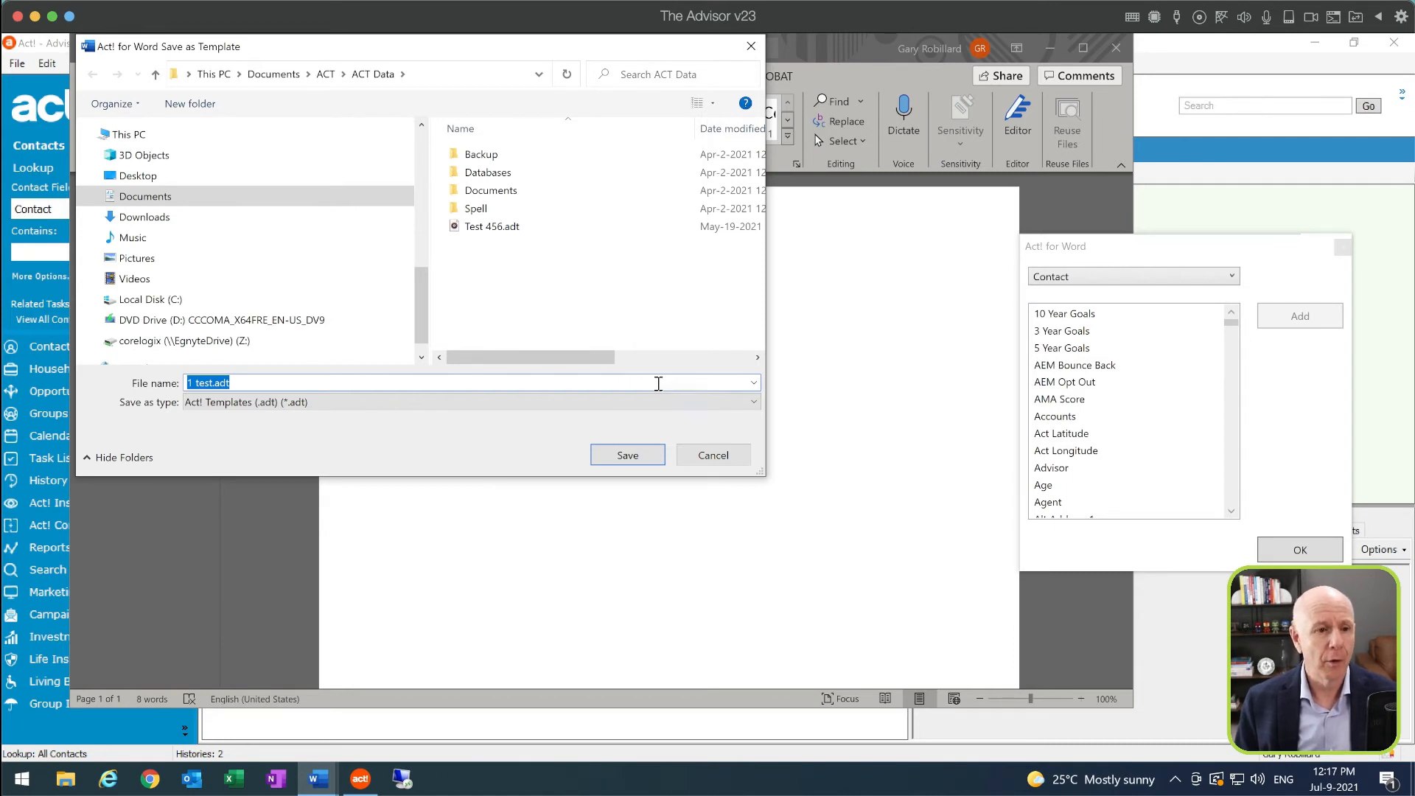
left_click_drag(427, 292, 431, 147)
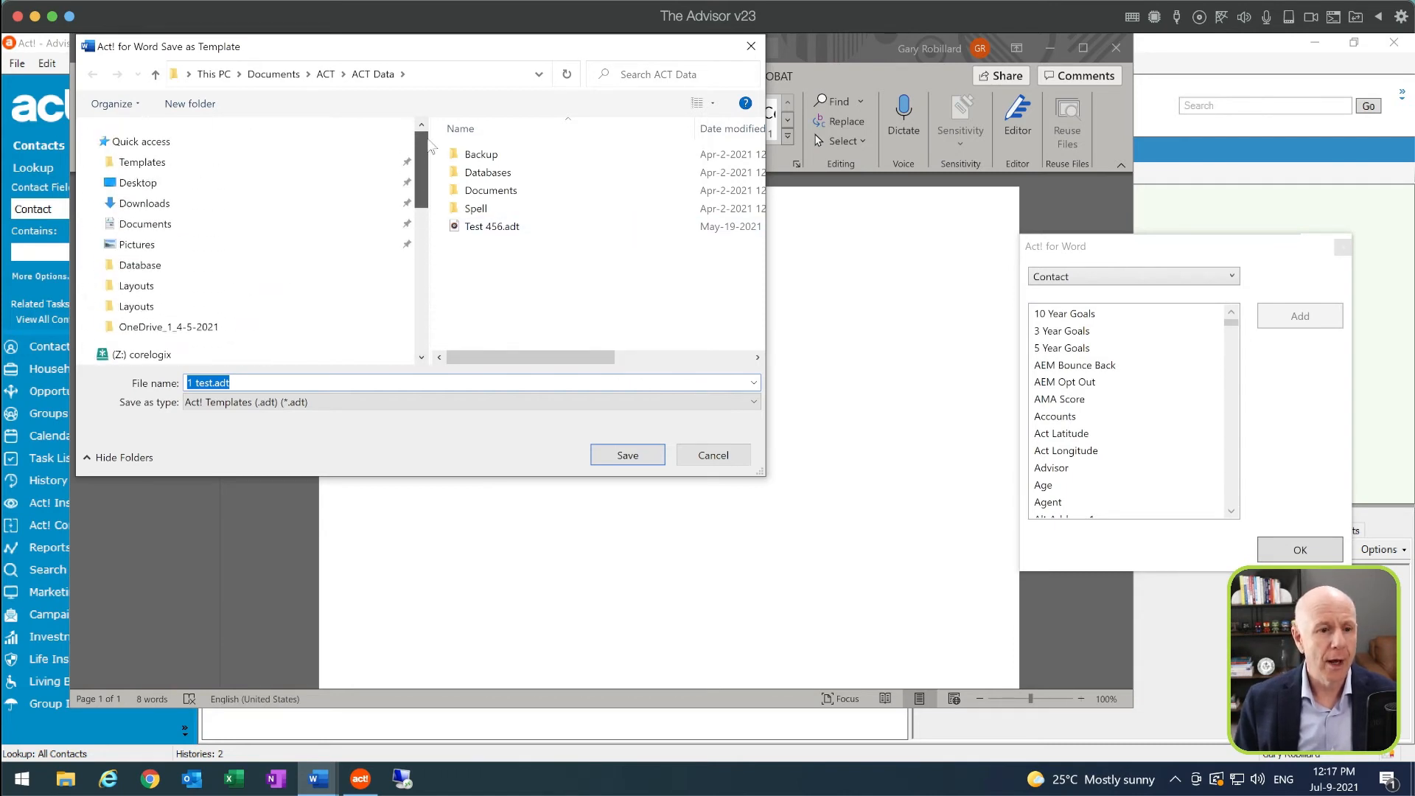
left_click(159, 164)
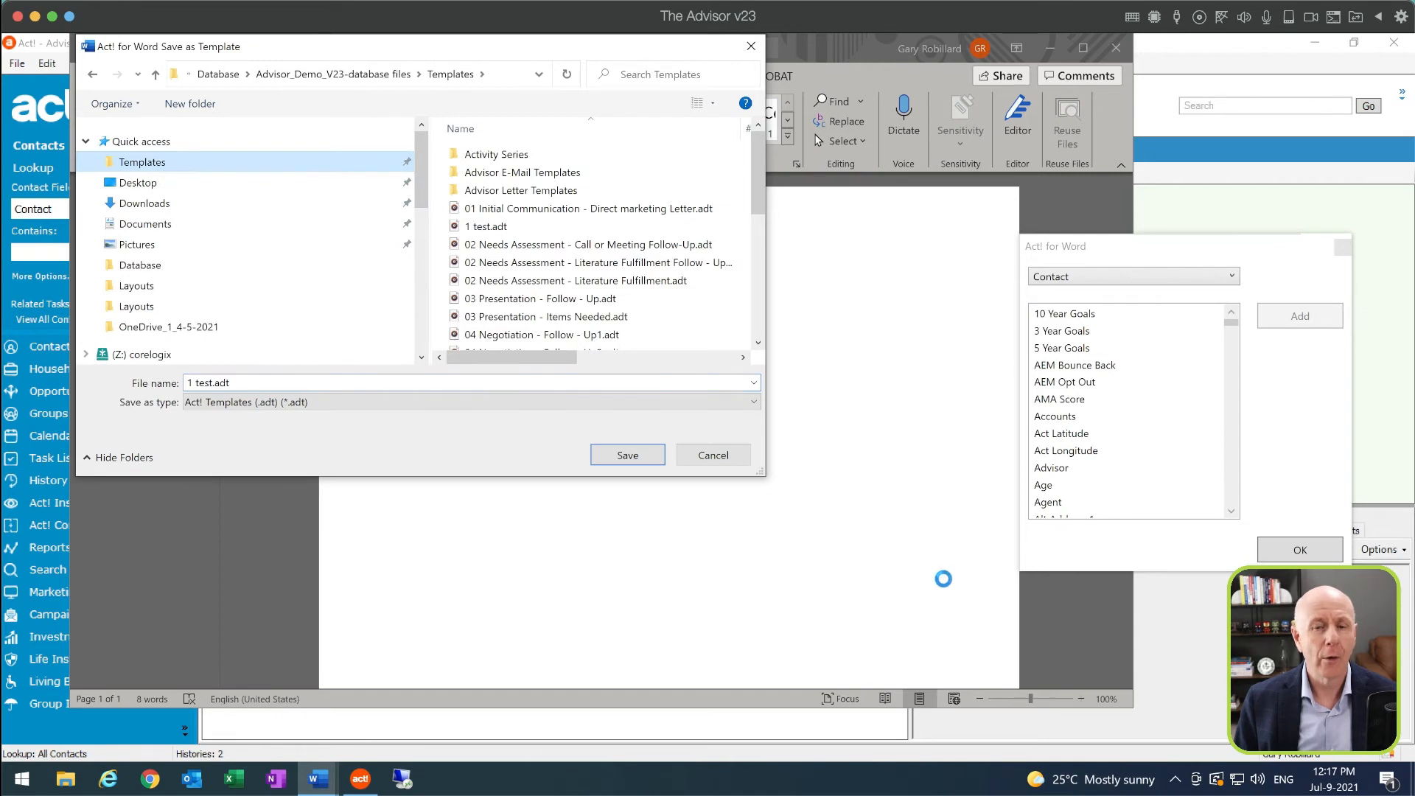
left_click(627, 454)
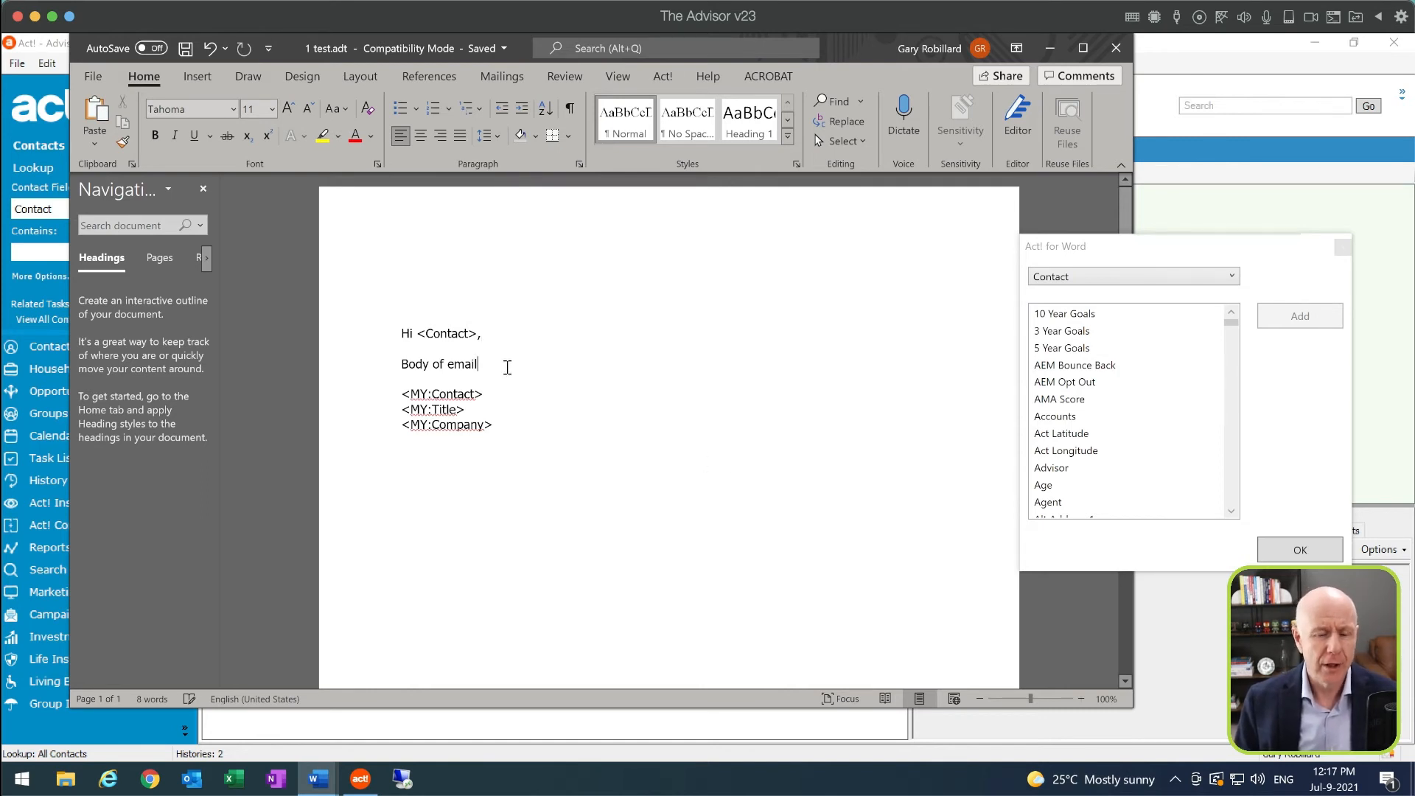
Extend the "Body of email" line so it reads "Body of email. Test 345."
left_click(507, 367)
type(". T")
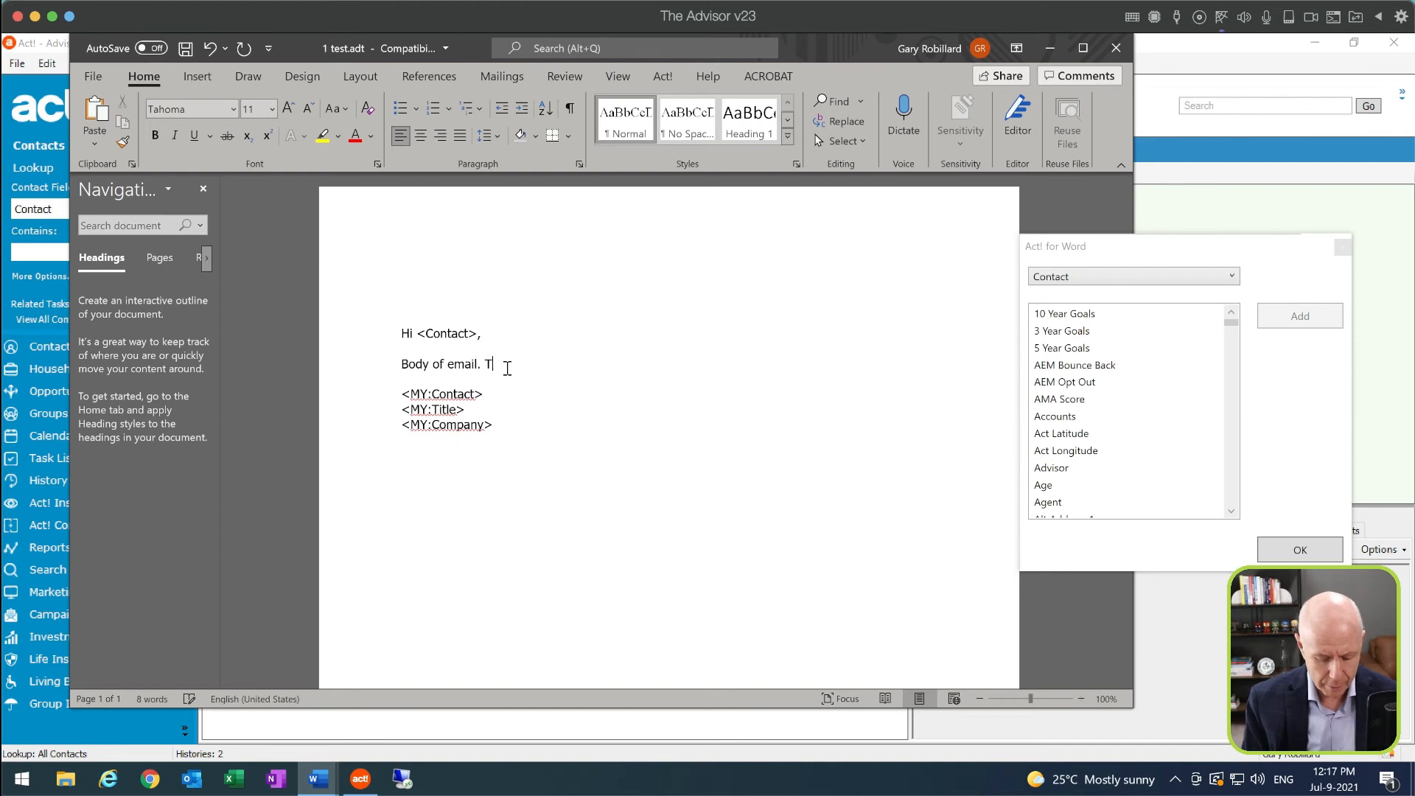
type("est 345.")
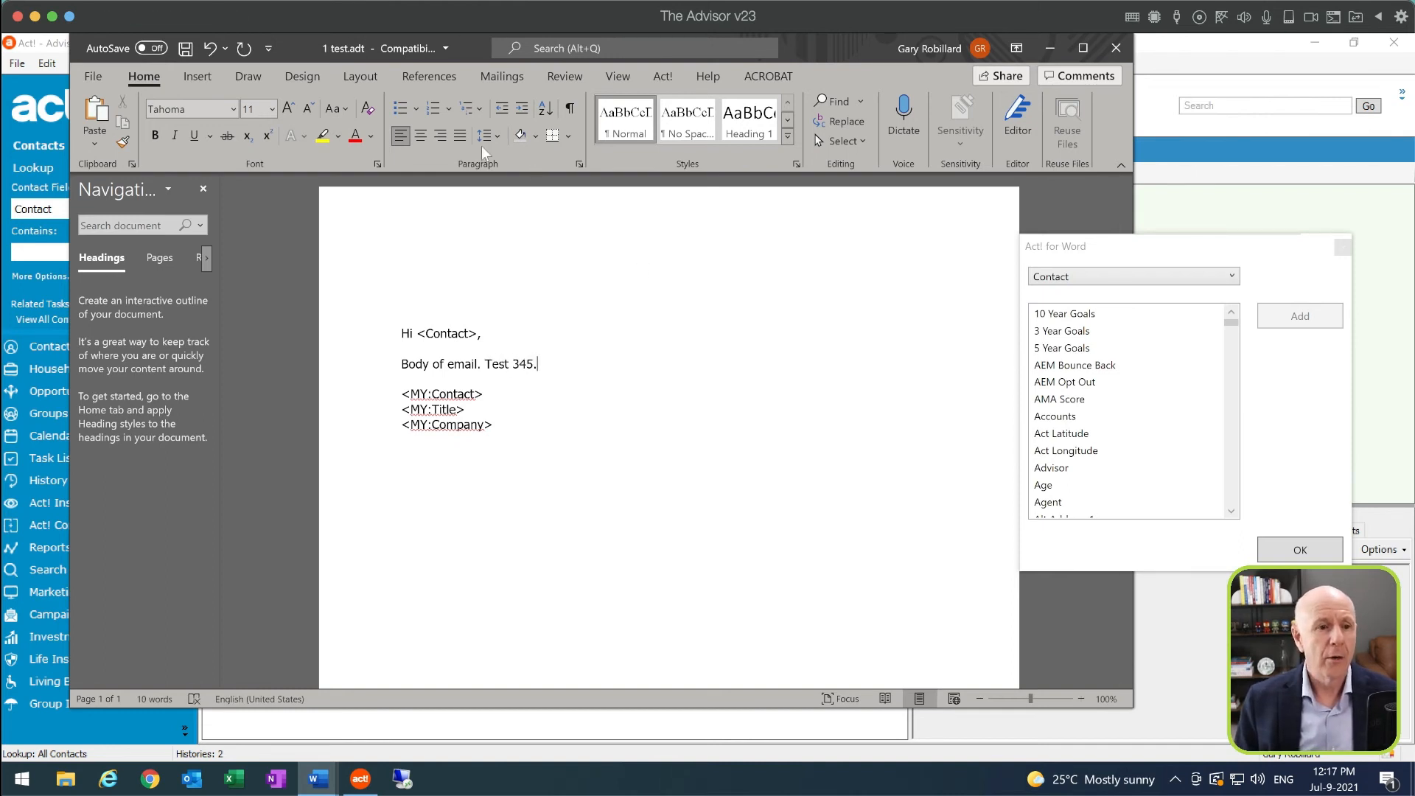
Save the revised template to the database's Templates folder again, replacing the existing 1 test.adt
left_click(186, 48)
scroll(277, 143, "up", 5)
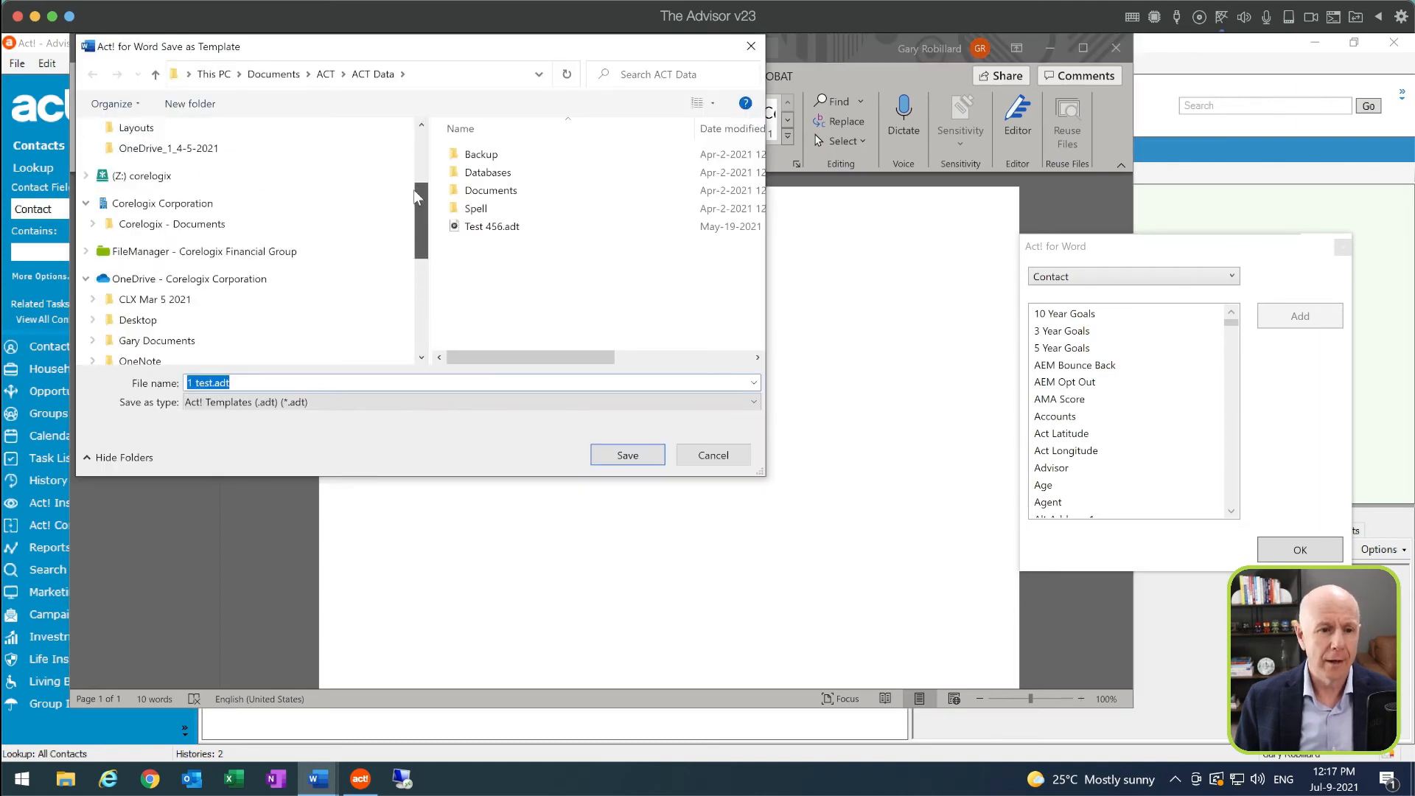
left_click(143, 163)
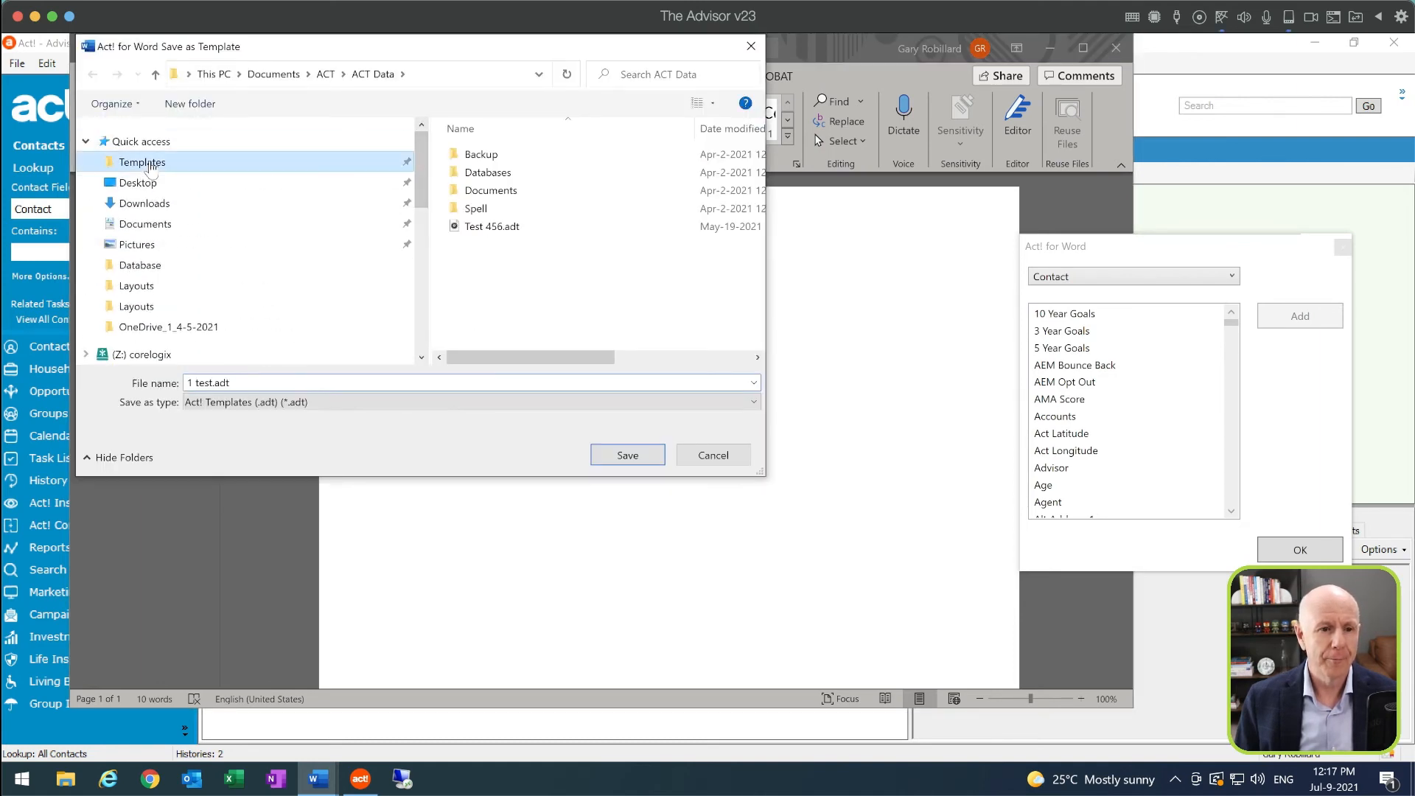
left_click(627, 455)
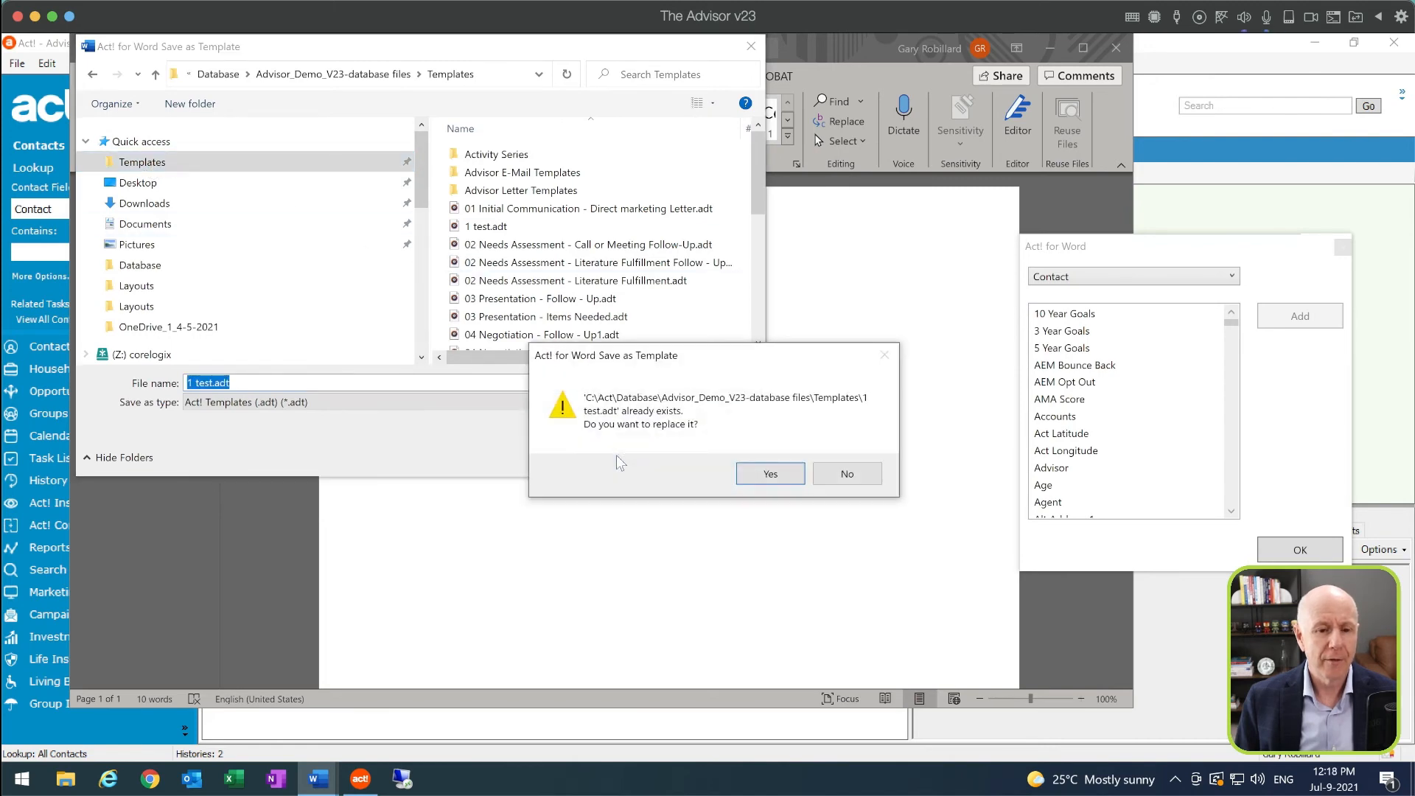
left_click(754, 475)
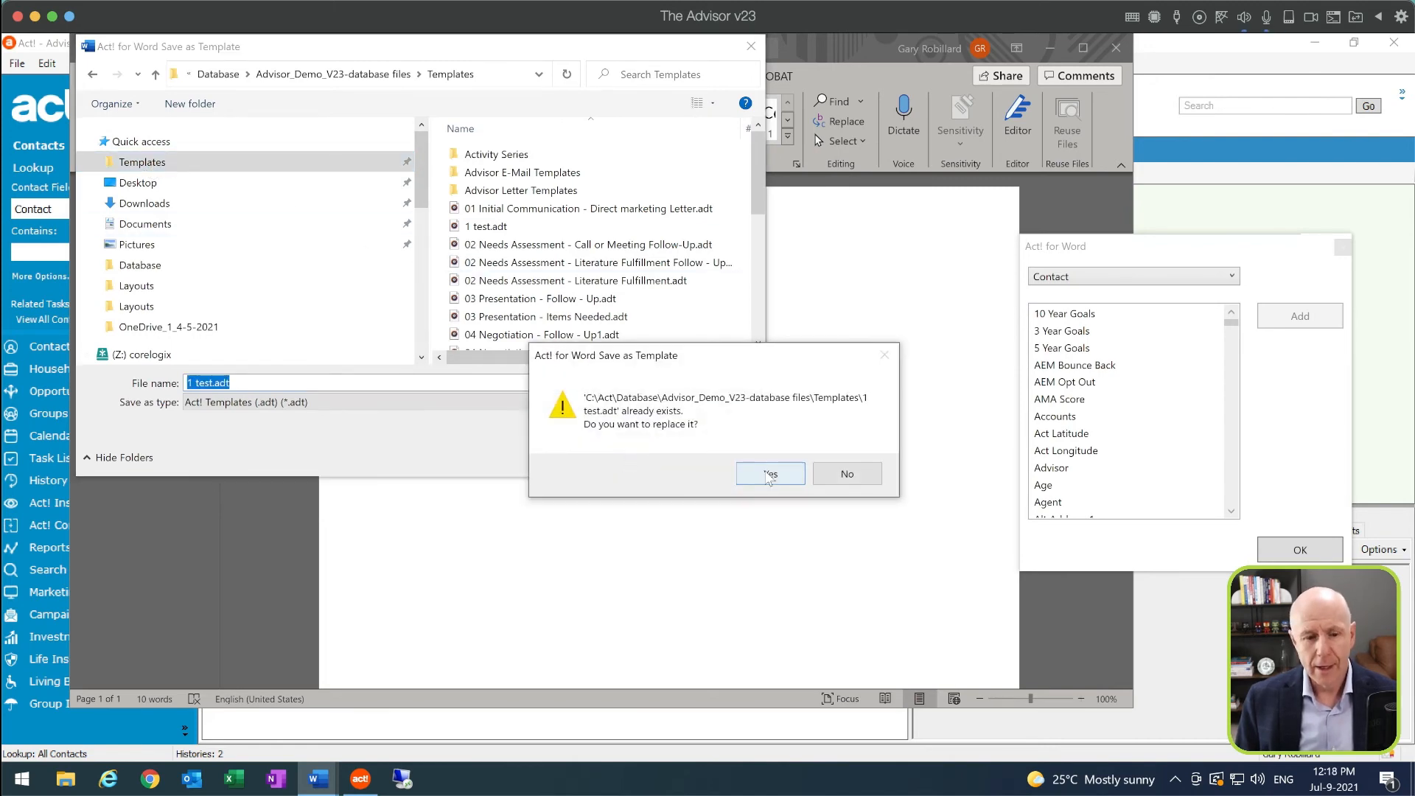